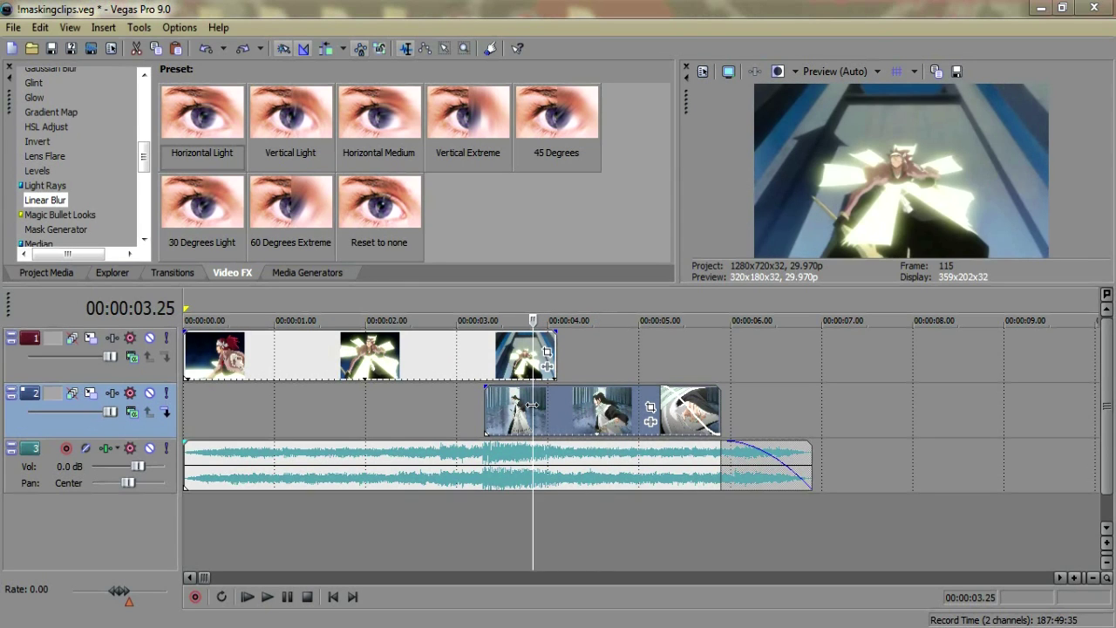
Scrub through the overlapping clips on the two video tracks to review where one scene gives way to the other
click(476, 406)
click(515, 406)
click(533, 406)
click(636, 407)
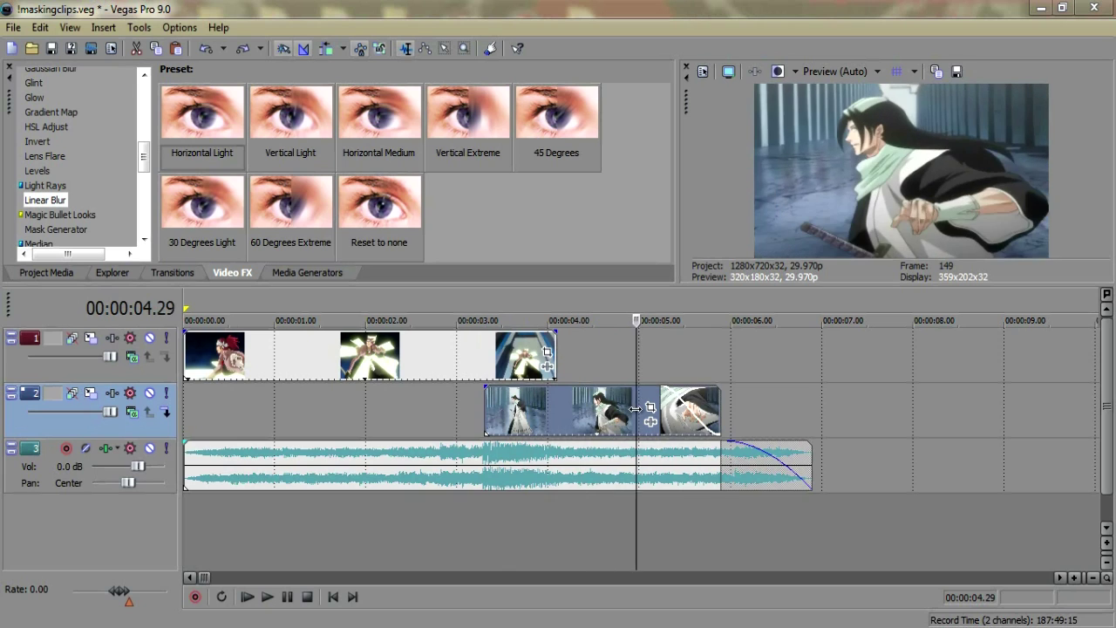
click(741, 407)
click(803, 407)
click(715, 413)
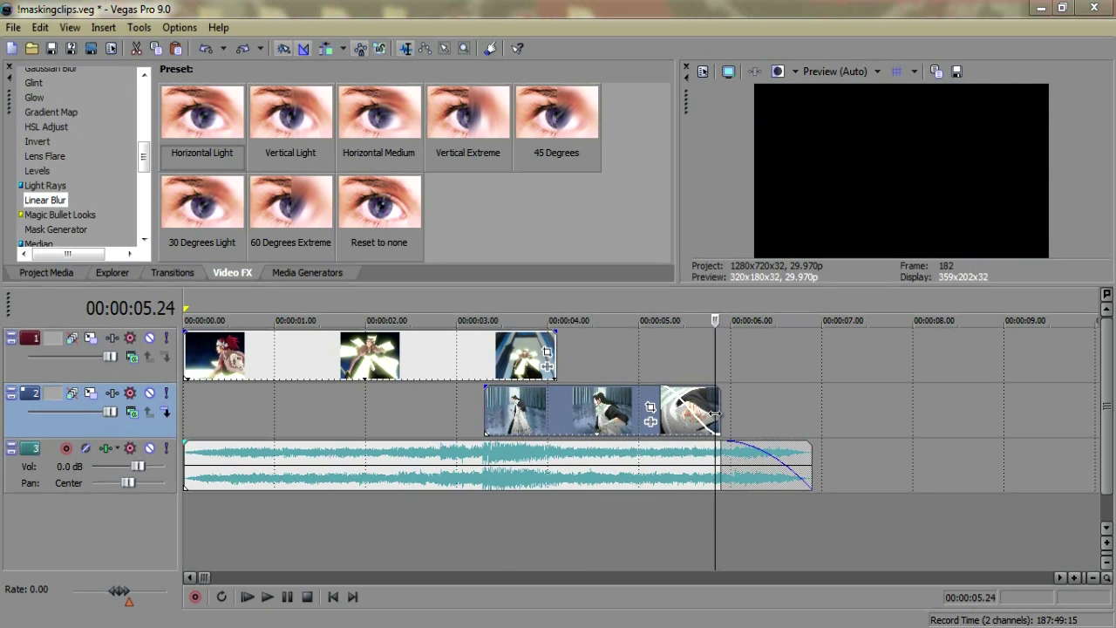
drag(714, 413, 636, 413)
click(891, 423)
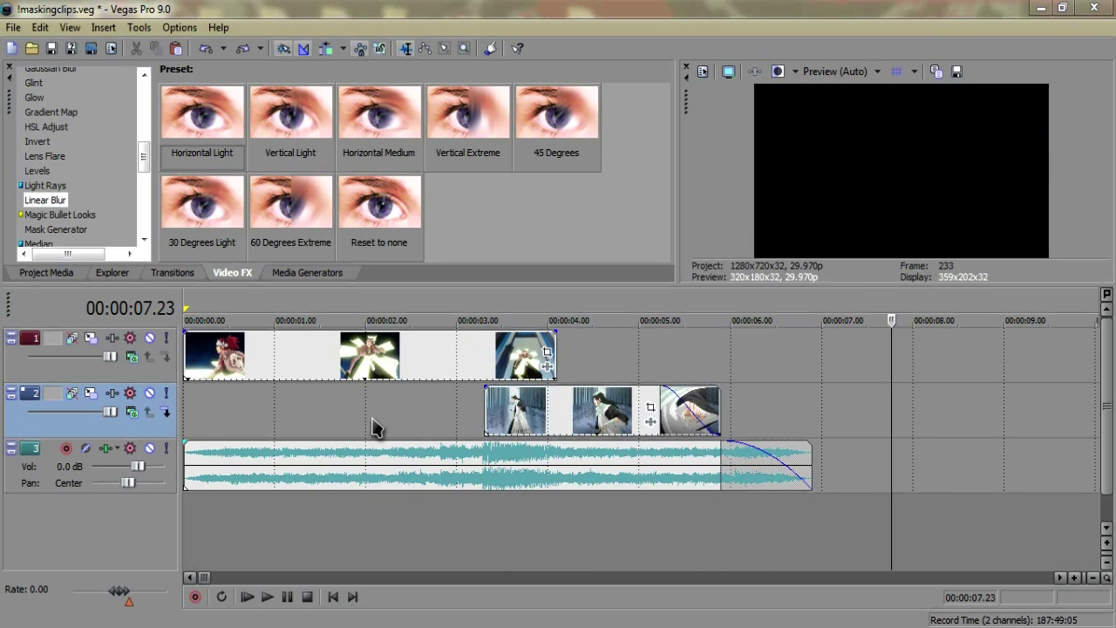
scroll(309, 392, down, 3)
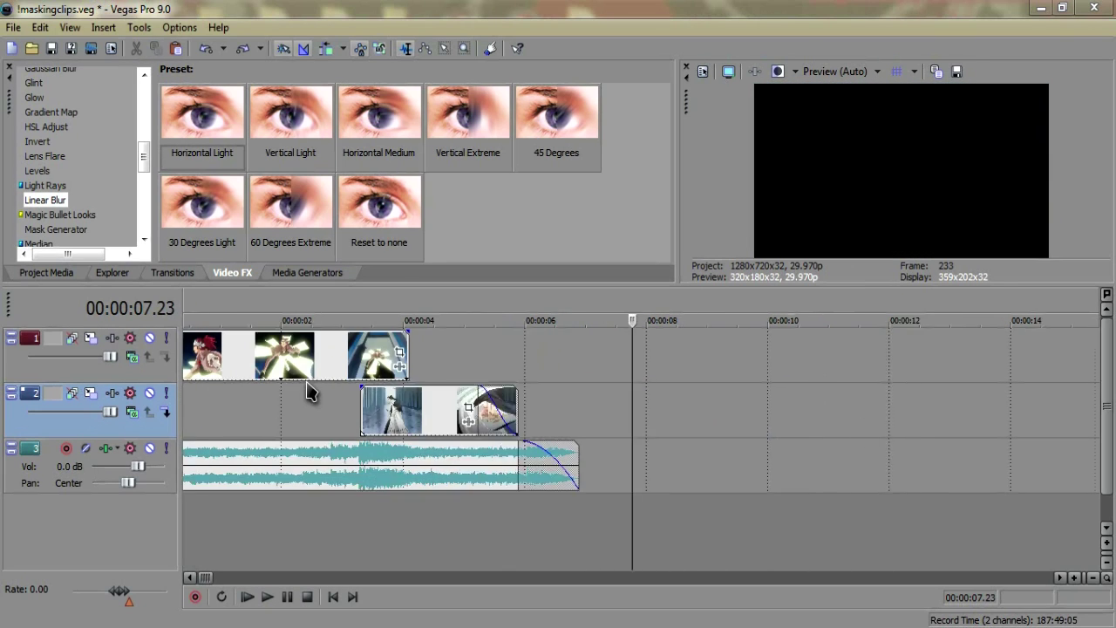
click(256, 371)
click(372, 412)
click(288, 374)
click(356, 396)
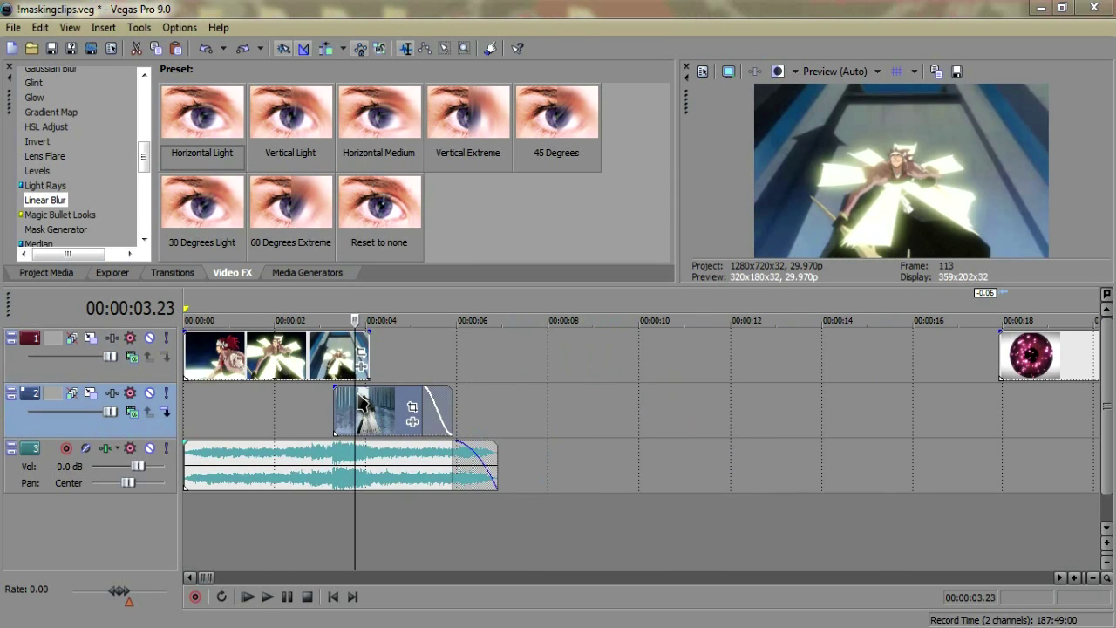
Insert a marker at 00:00:03.09, where the second video track's clip starts
click(310, 381)
drag(310, 375, 334, 366)
scroll(366, 452, up, 5)
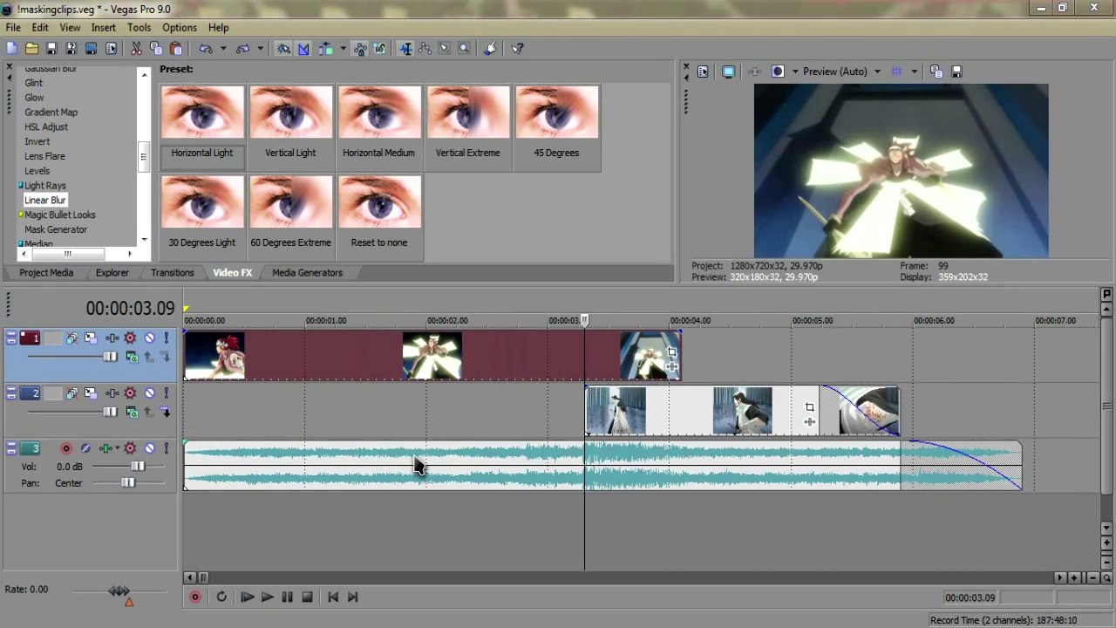
mouse_move(586, 465)
mouse_down()
mouse_move(259, 443)
mouse_move(604, 436)
mouse_move(585, 438)
mouse_up()
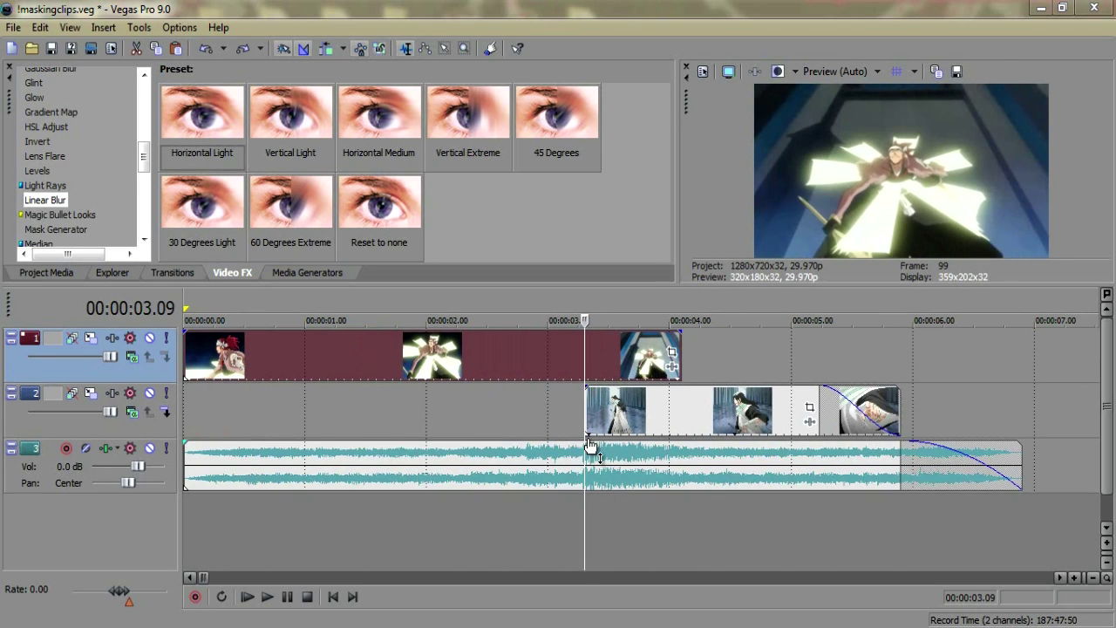
key(m)
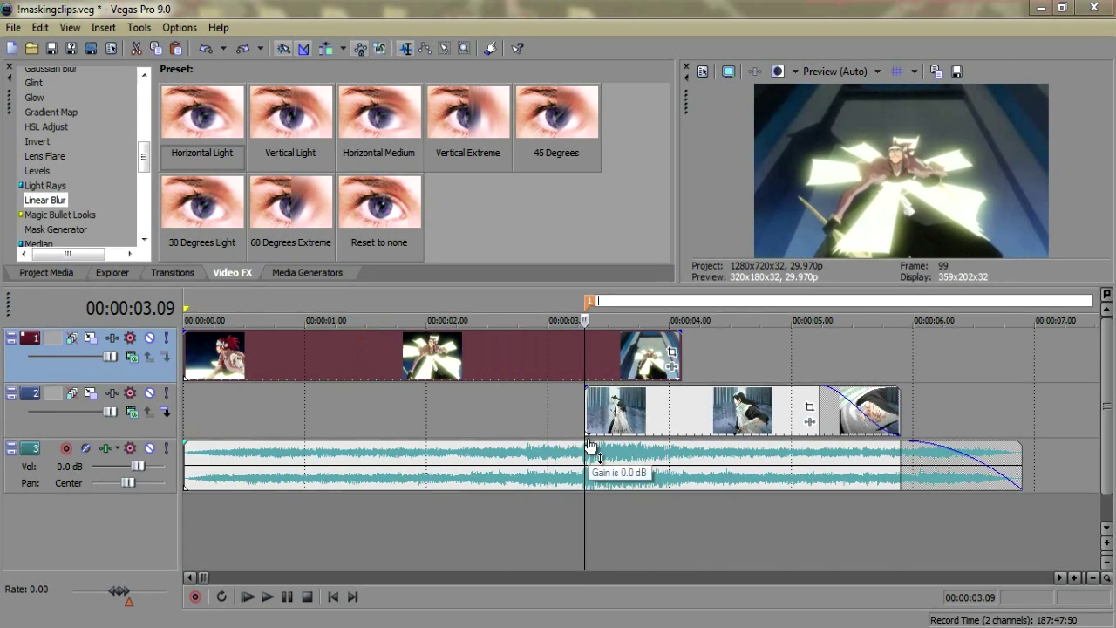
Split the first video track's clip at the marker at 00:00:03.09
click(577, 360)
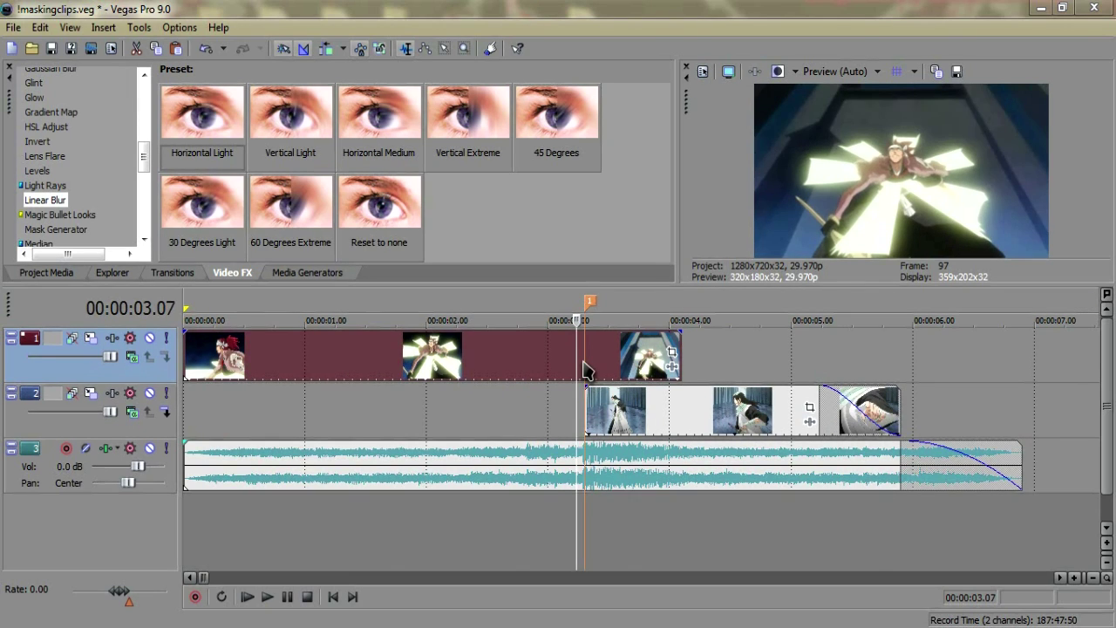
key(Right)
key(Right)
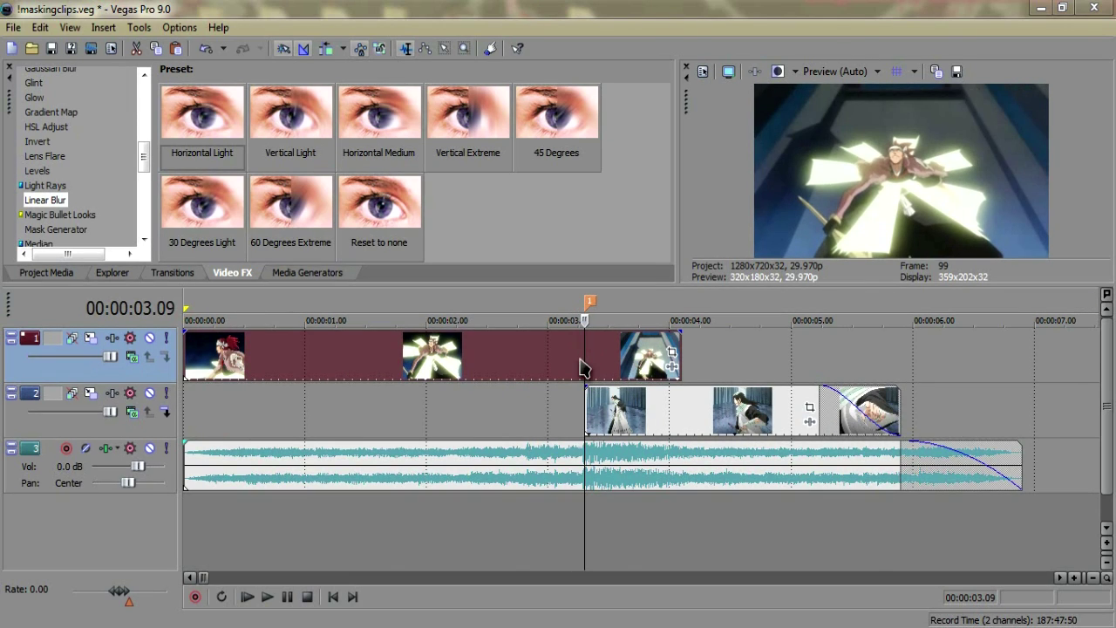
key(s)
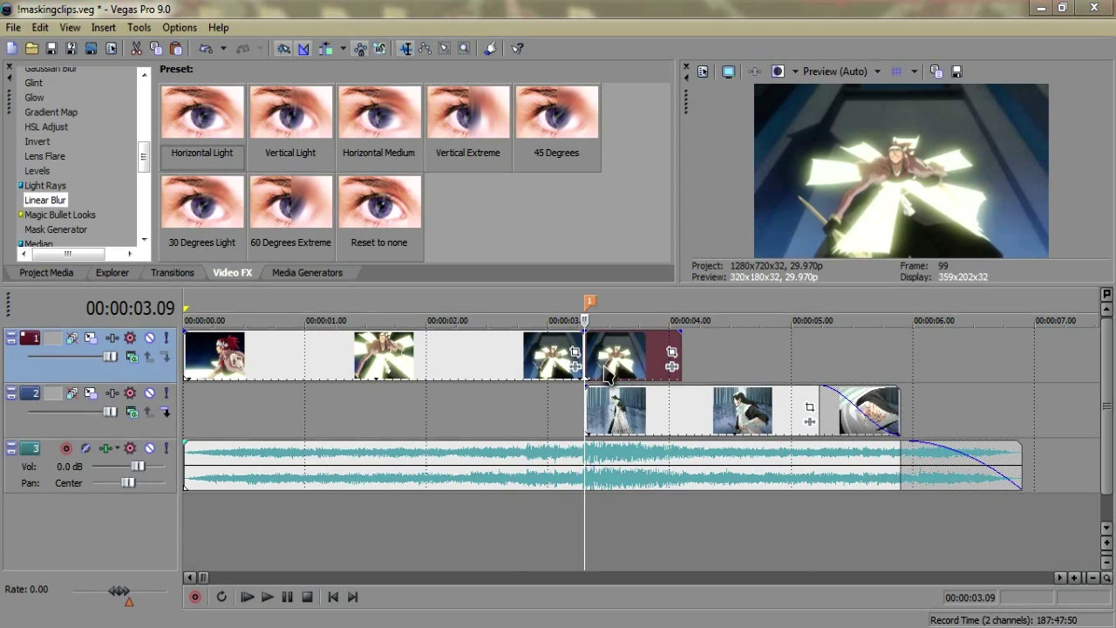
Set the preview quality to Best (Full) and save a snapshot of the frame as Image3.jpg in the TuTimages folder
click(842, 72)
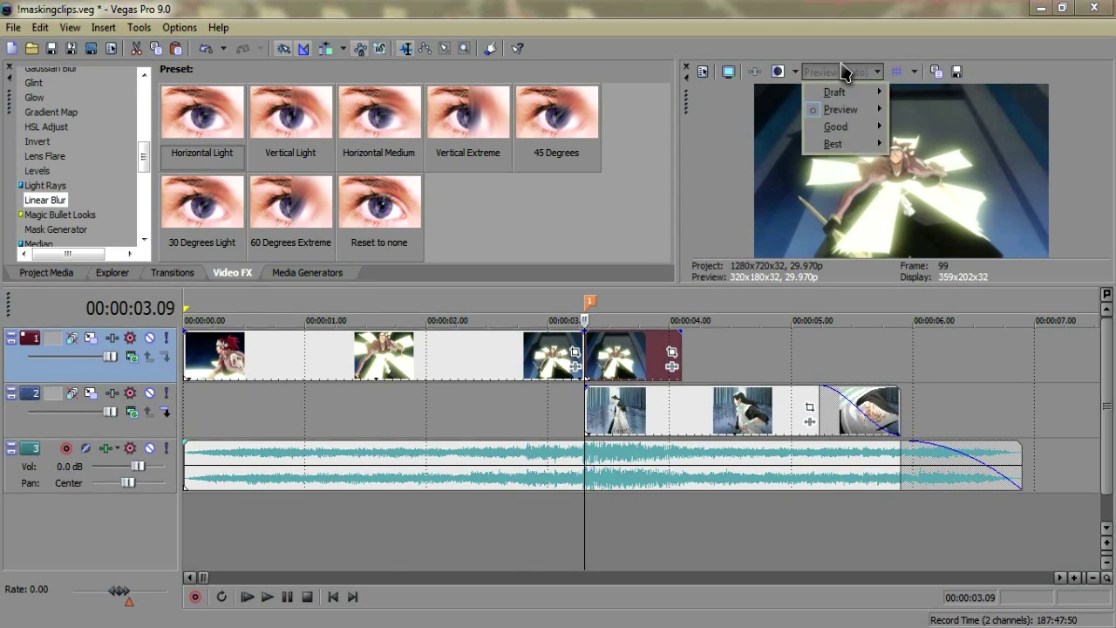
mouse_move(851, 150)
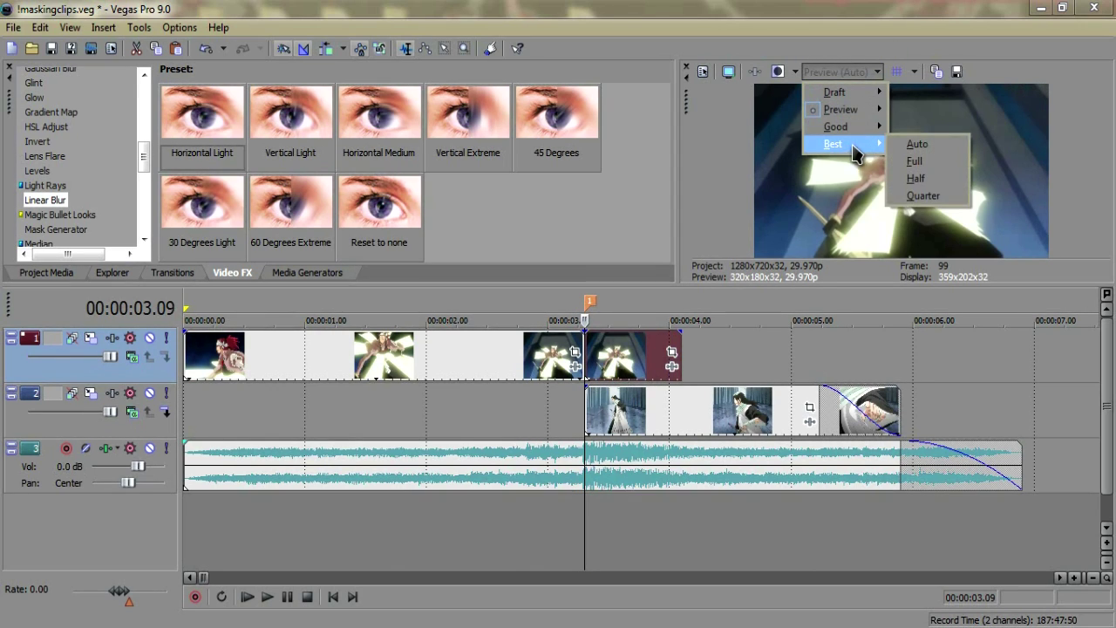
click(915, 164)
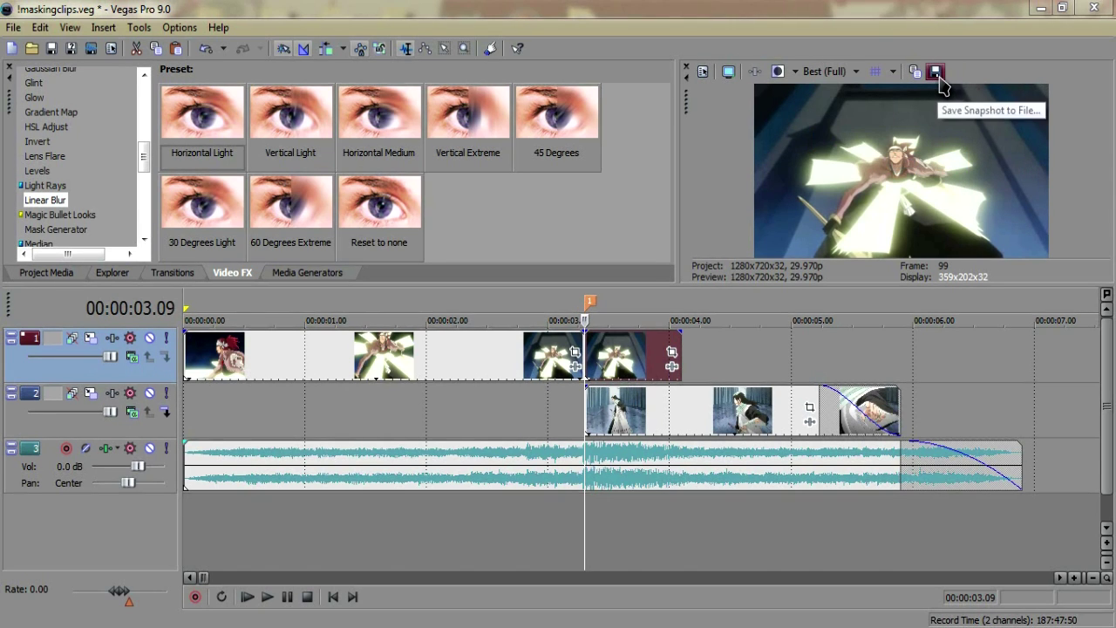
click(937, 74)
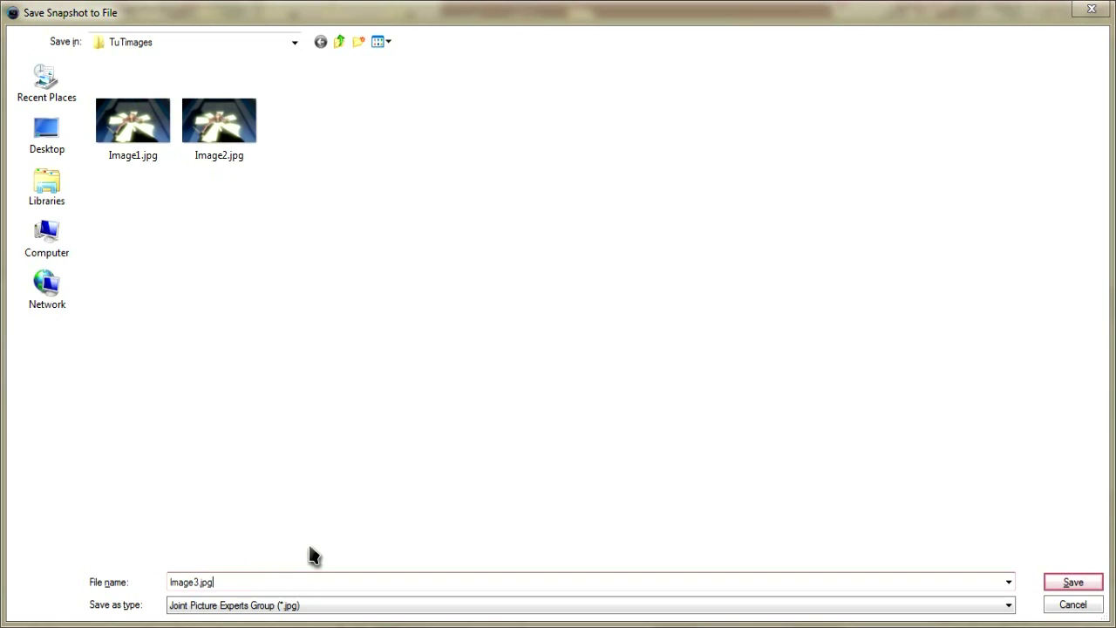
key(Return)
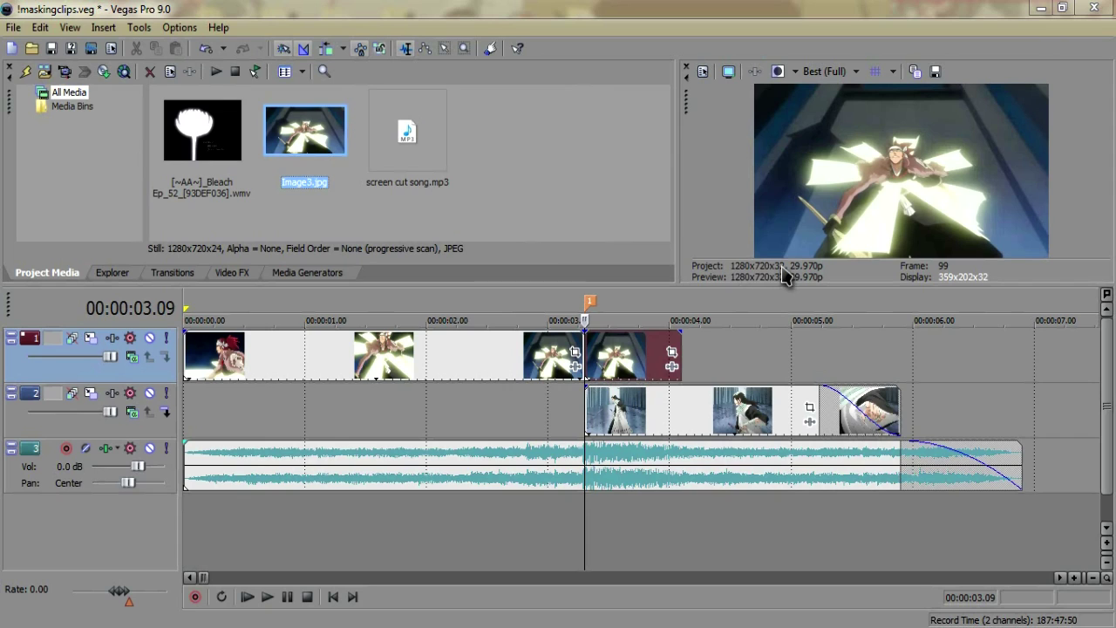
Return the playhead to the cut at 00:00:03.09 and set the preview quality to Preview (Auto)
click(594, 365)
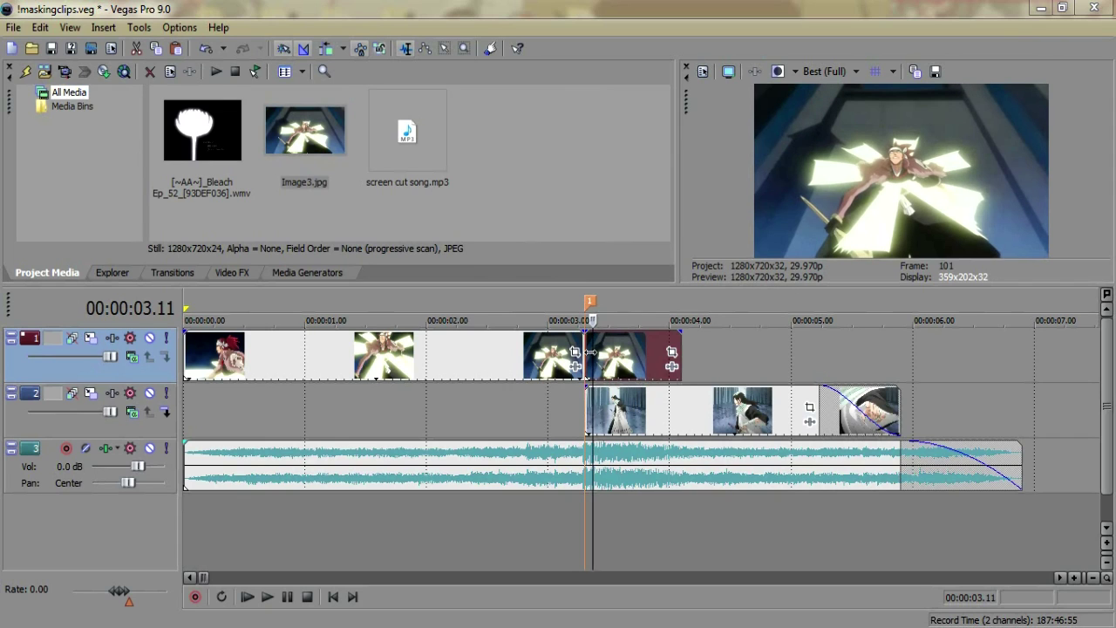
click(586, 346)
click(827, 72)
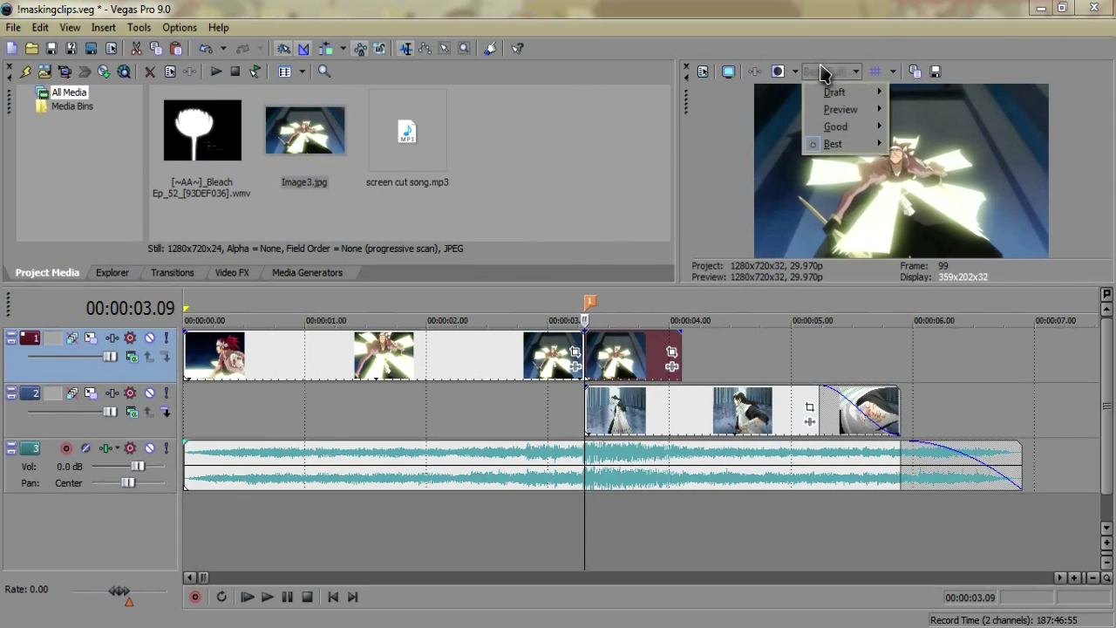
mouse_move(841, 110)
click(916, 110)
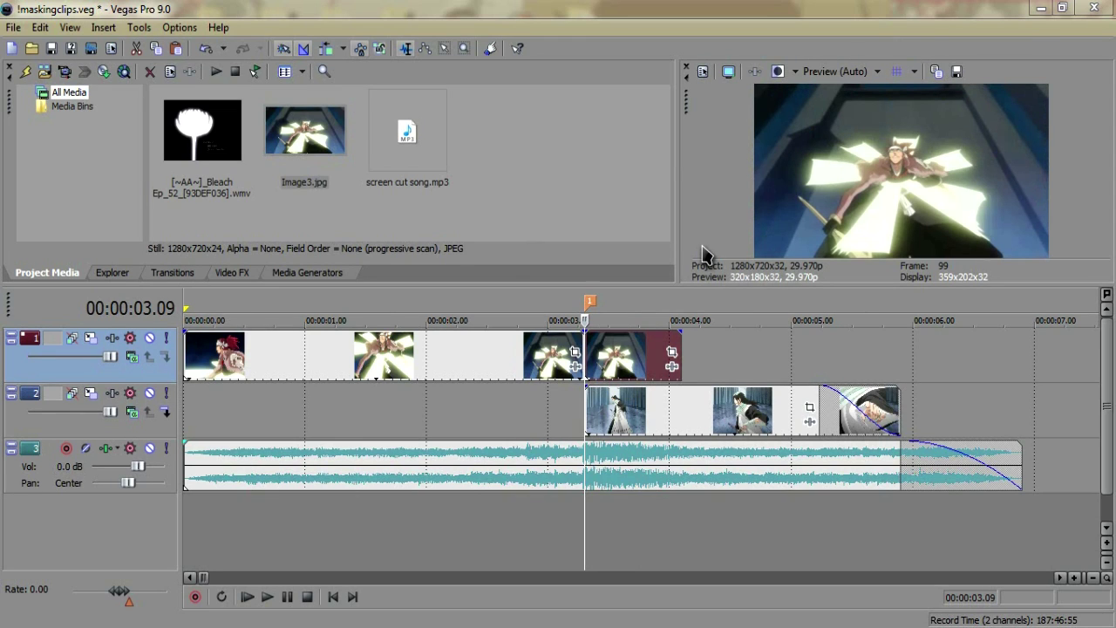
Delete the part of the first video track's clip that follows the split
click(626, 367)
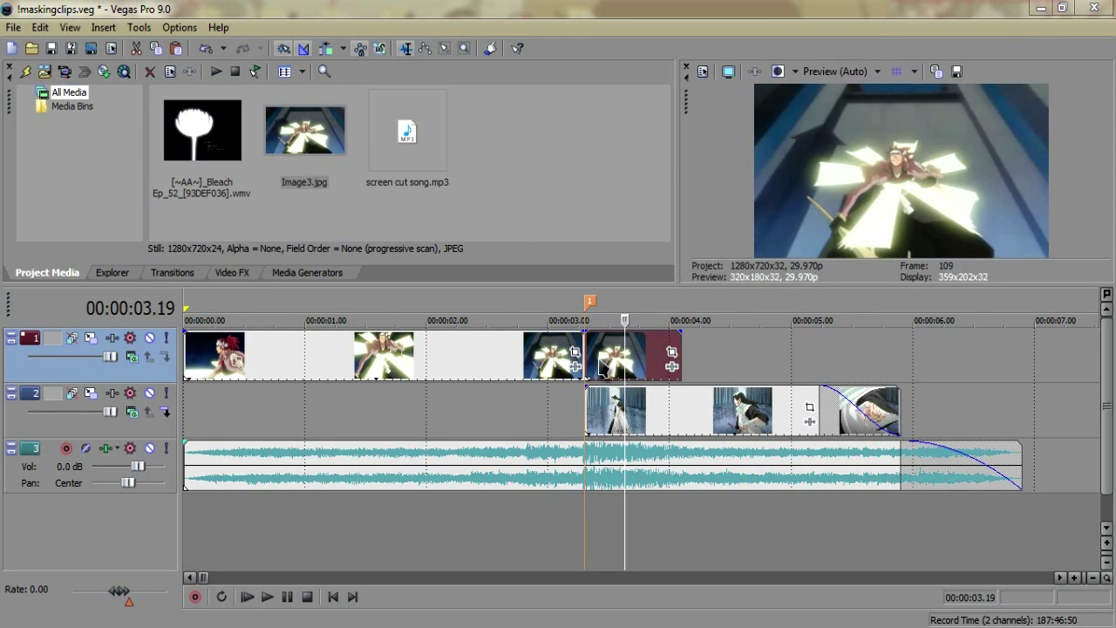
click(595, 371)
click(621, 366)
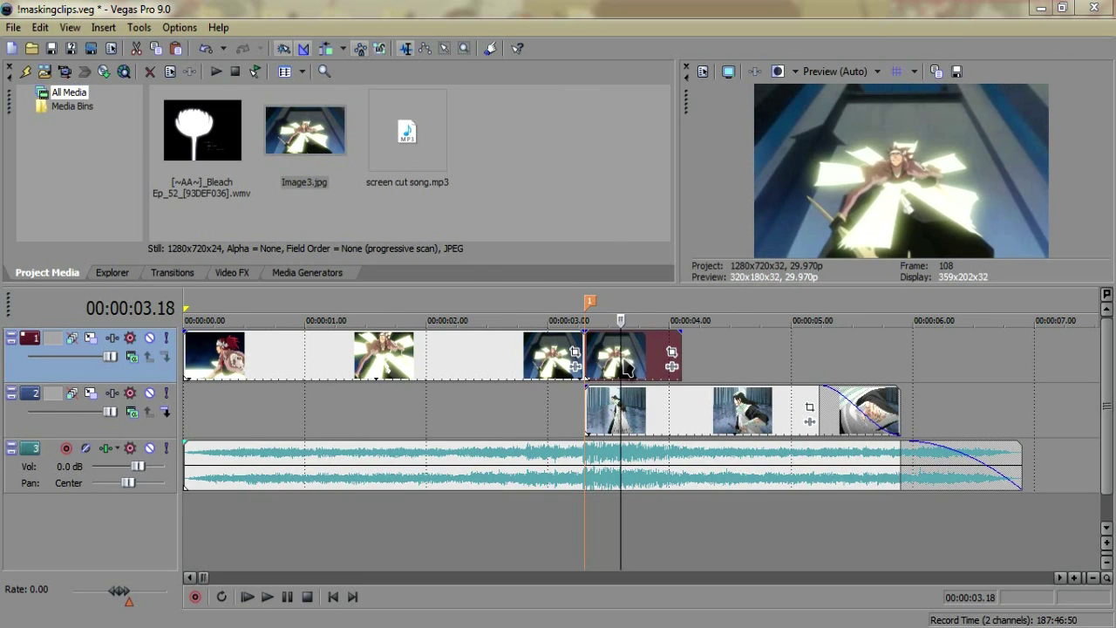
key(Delete)
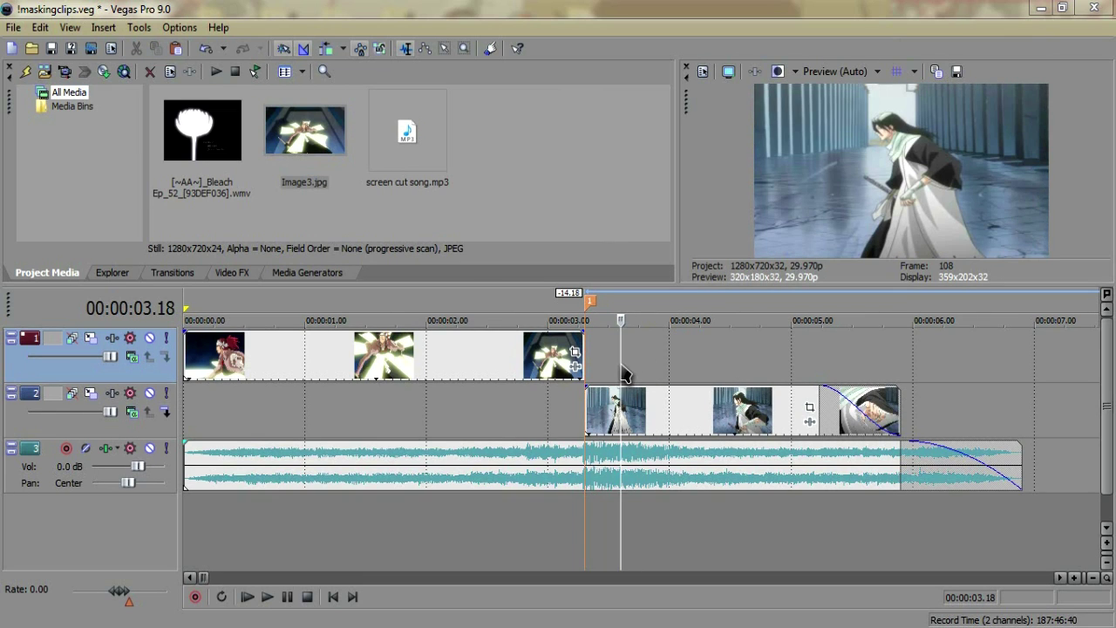
Play across the cut, then place Image3.jpg from the project media on track 1 directly after the first clip, starting at the marker
drag(620, 361, 568, 355)
click(578, 351)
key(space)
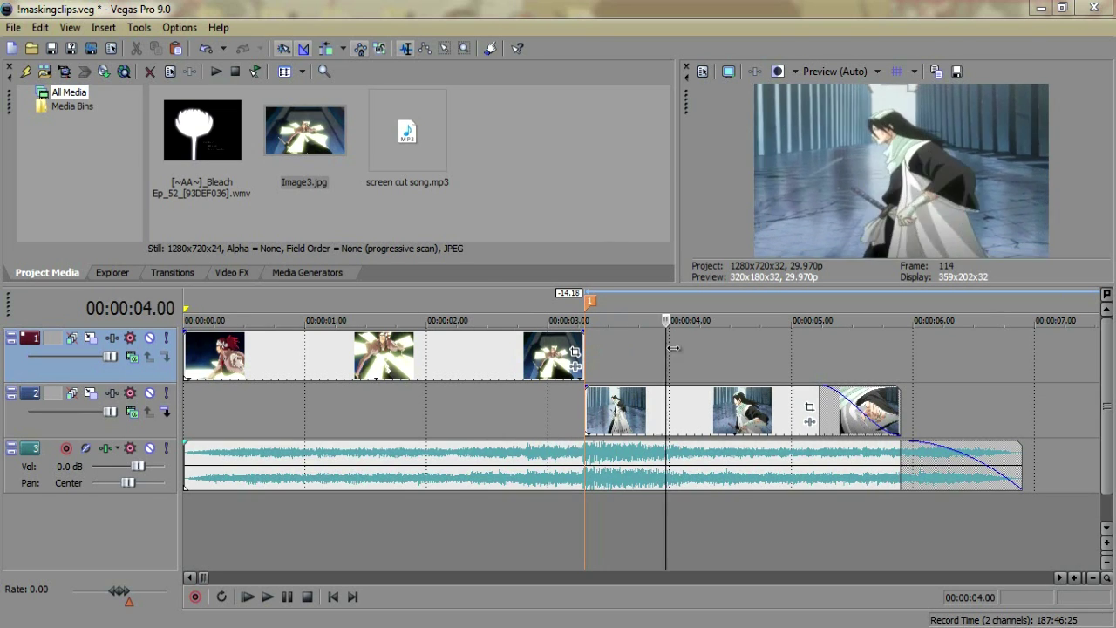
key(space)
drag(314, 133, 599, 353)
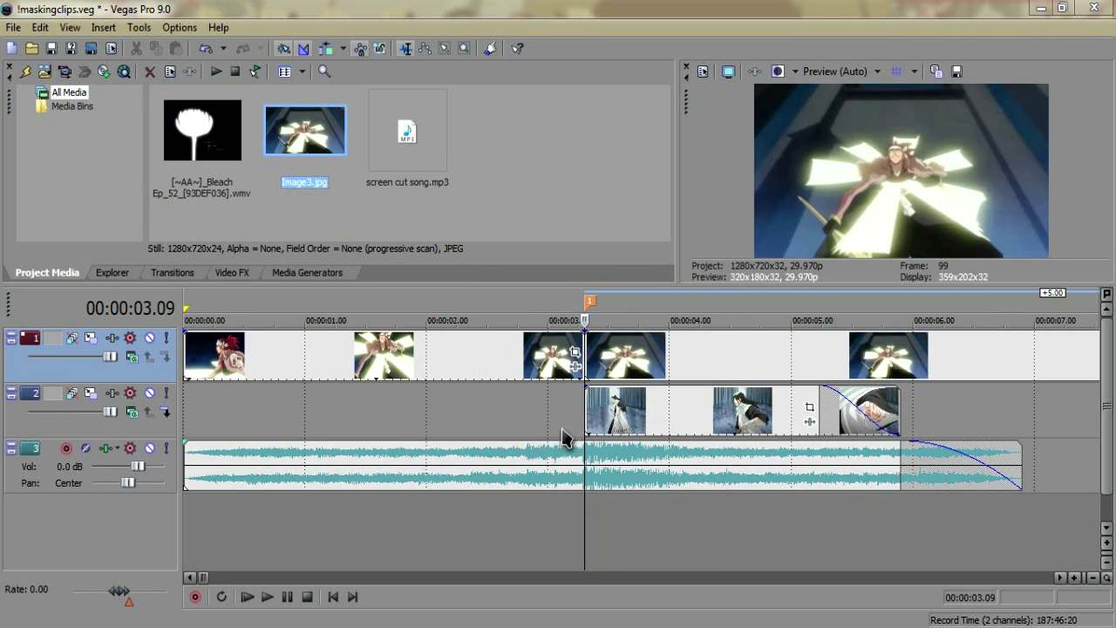
Split the Image3.jpg still at 00:00:04.00 and delete the remainder after the split
drag(587, 462, 669, 374)
click(670, 368)
key(s)
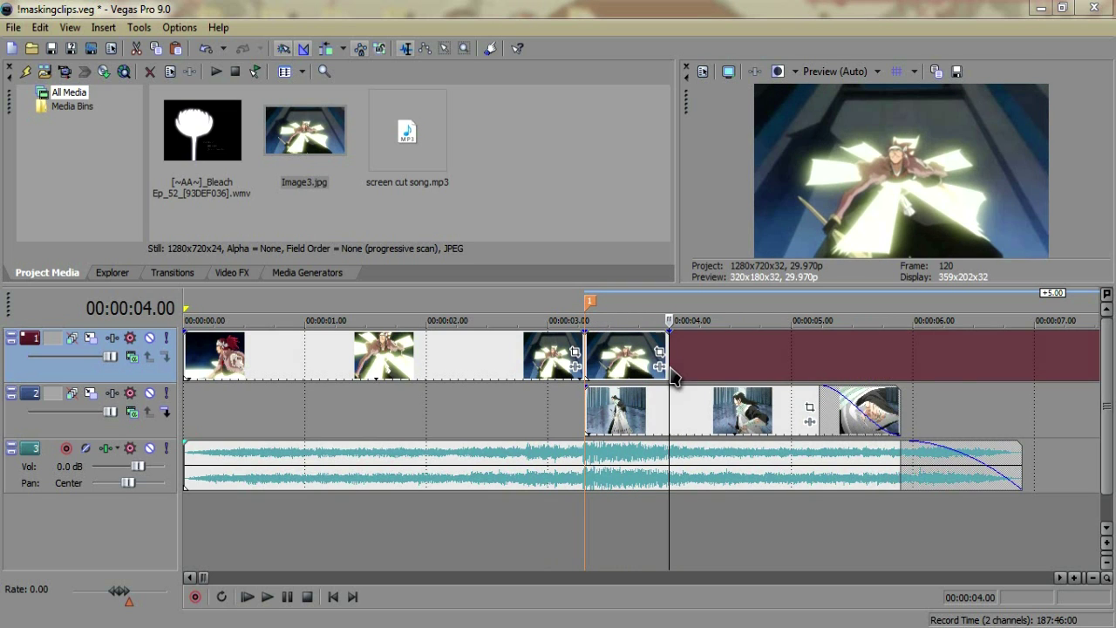
click(698, 359)
key(Delete)
Insert a new video track above the others and move the Image3.jpg still onto it, keeping its start at the marker
click(609, 359)
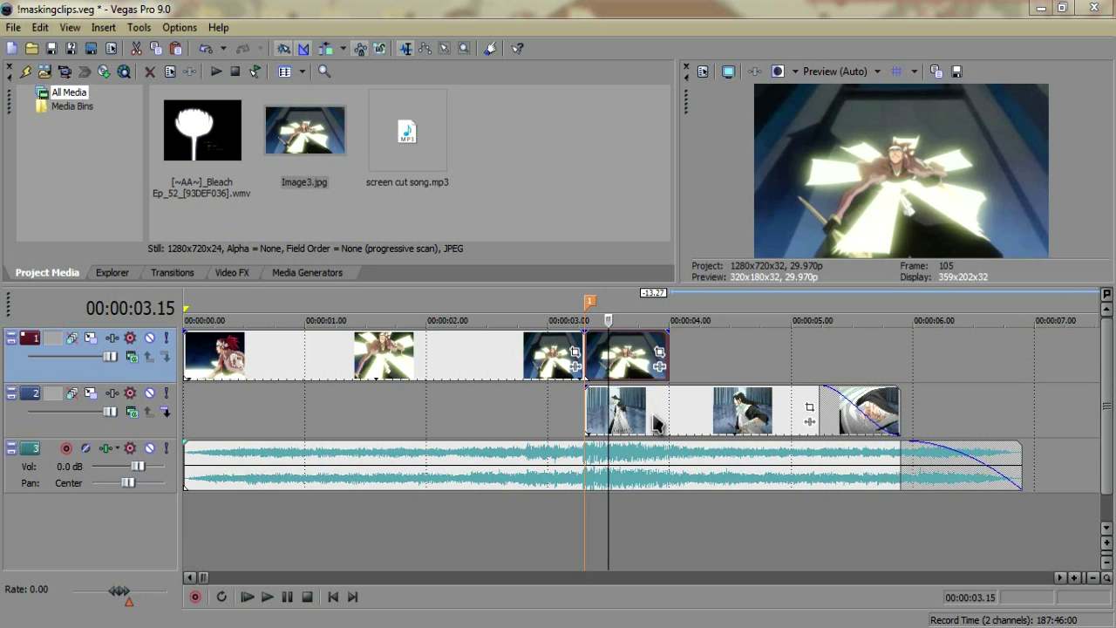
key(ctrl+shift+q)
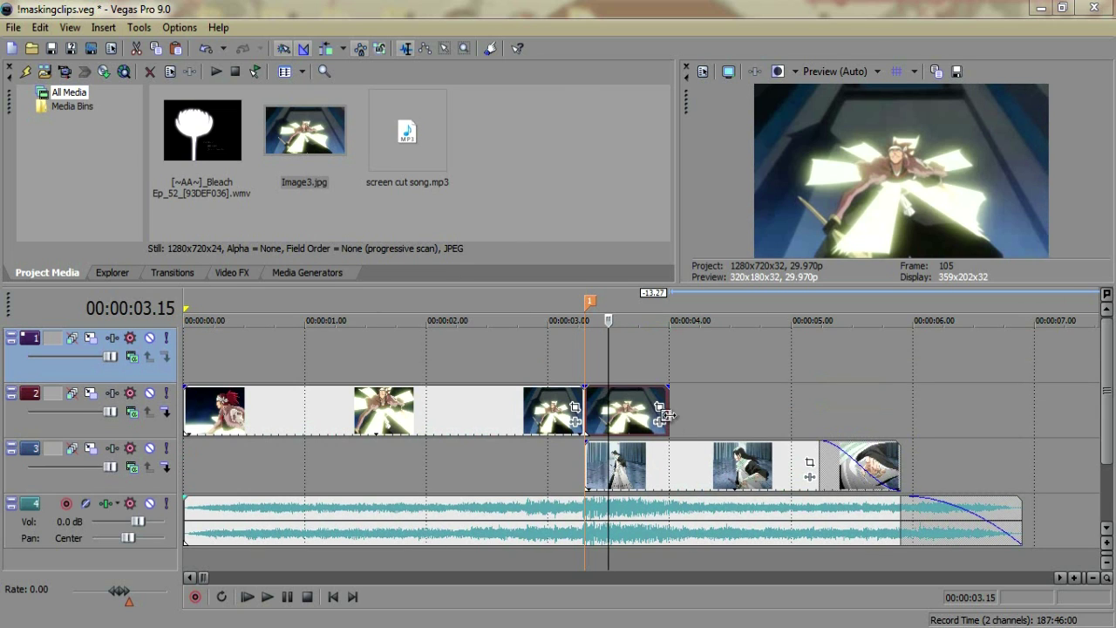
right_click(651, 368)
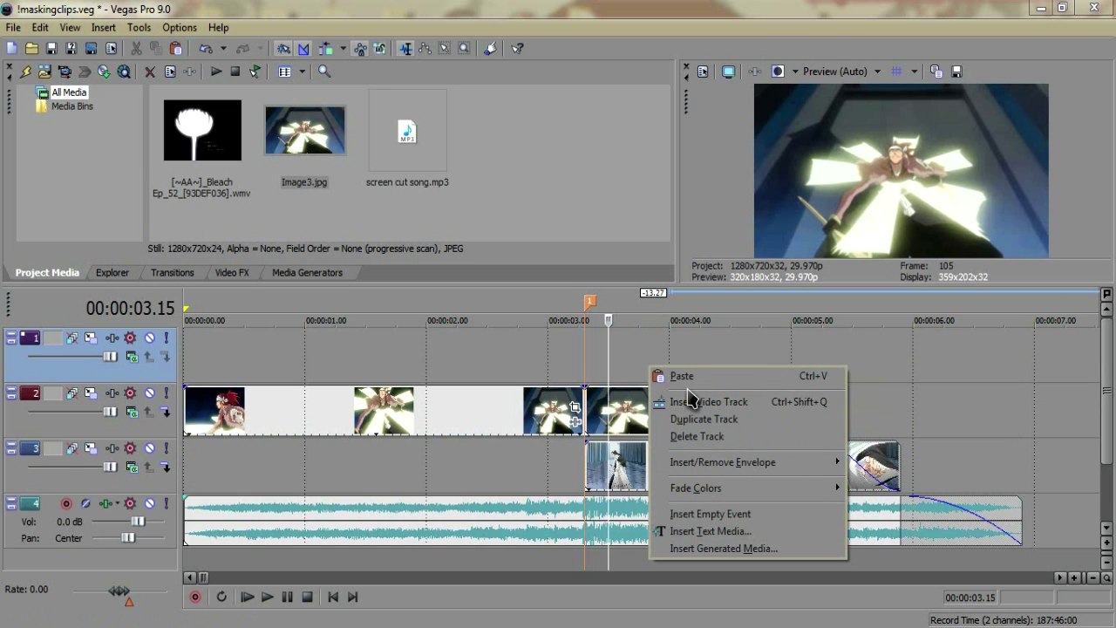
click(620, 406)
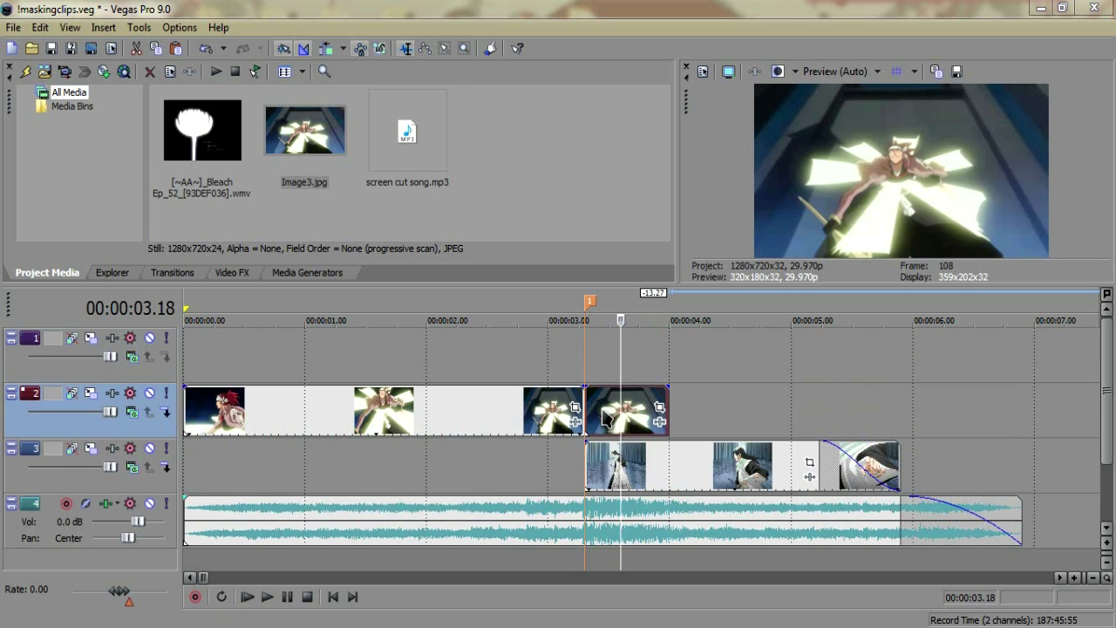
drag(599, 421, 593, 375)
click(597, 371)
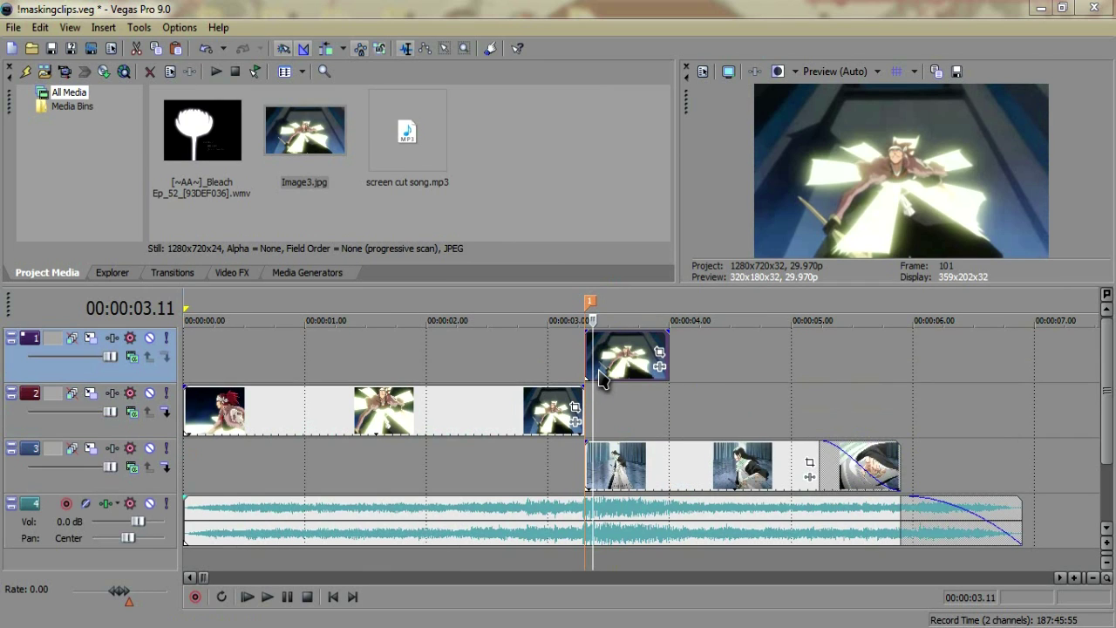
click(613, 365)
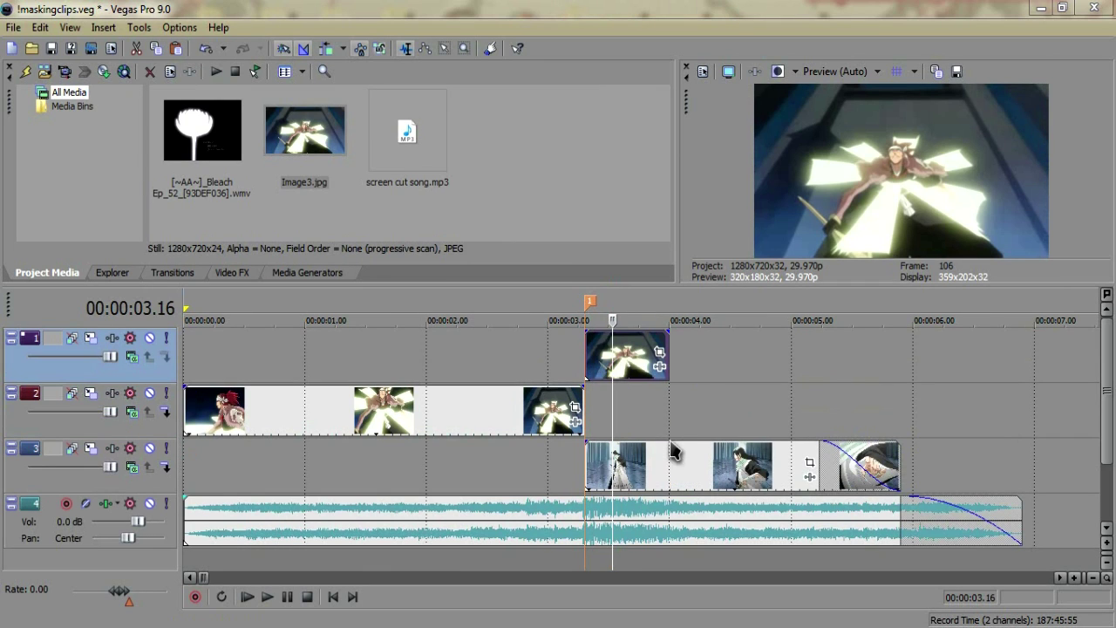
Scrub through the three video tracks to review how the first clip, the still and the second clip follow each other
click(486, 421)
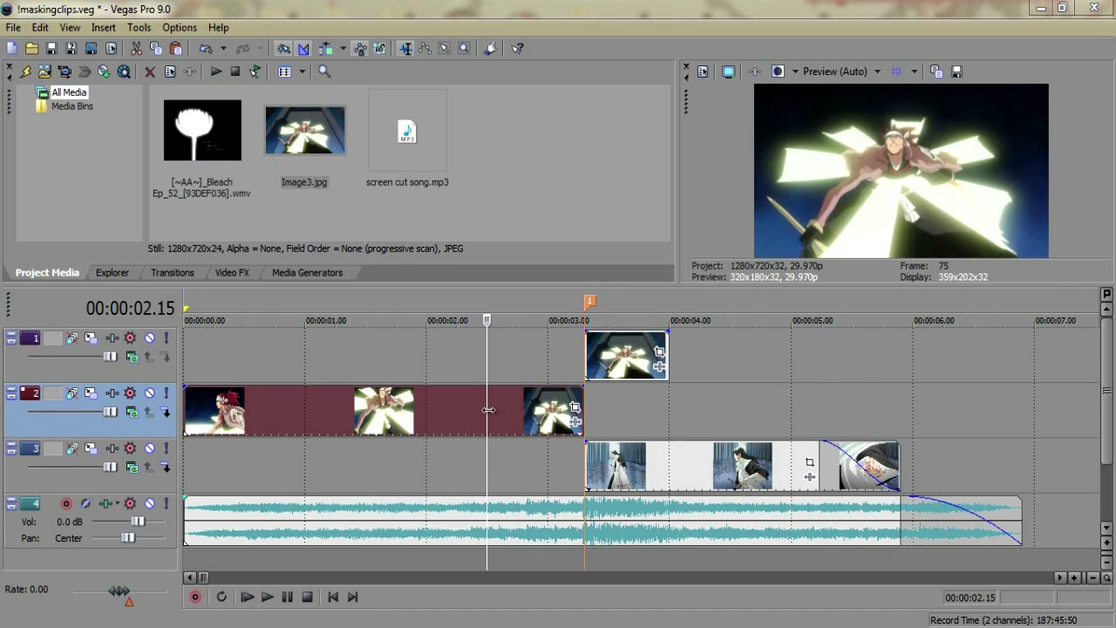
drag(488, 410, 609, 396)
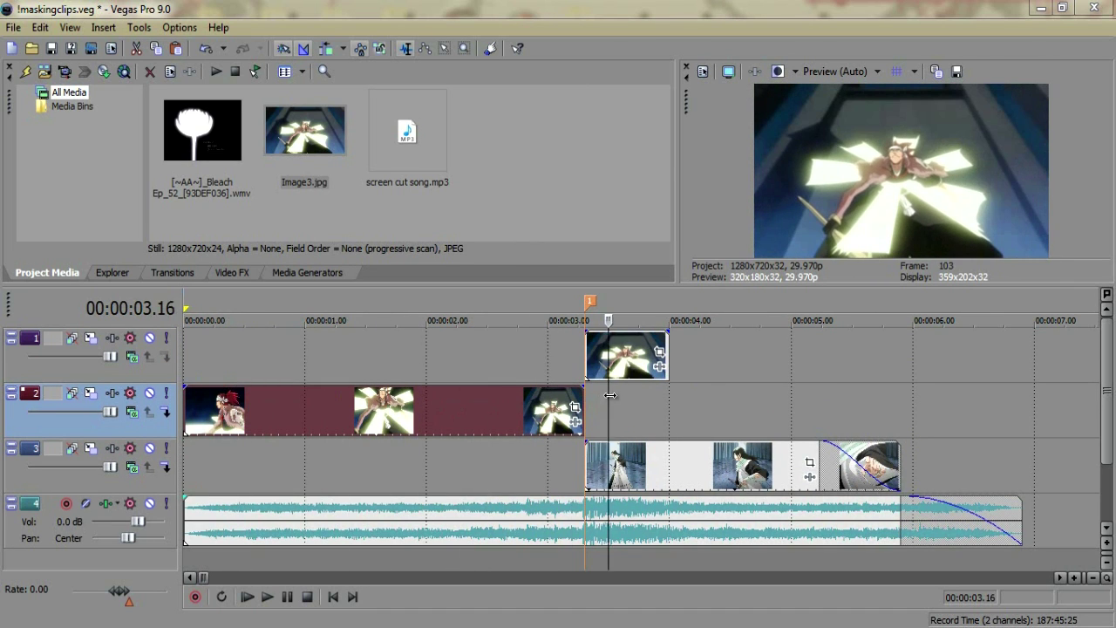
click(616, 396)
click(628, 396)
click(612, 441)
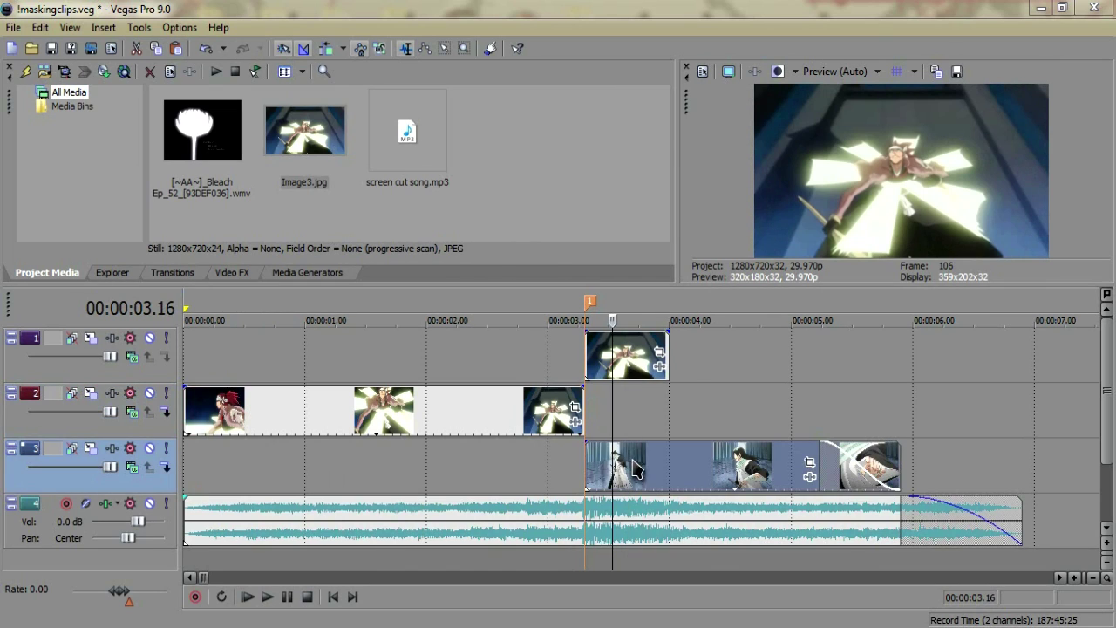
drag(613, 418, 875, 428)
scroll(846, 429, down, 2)
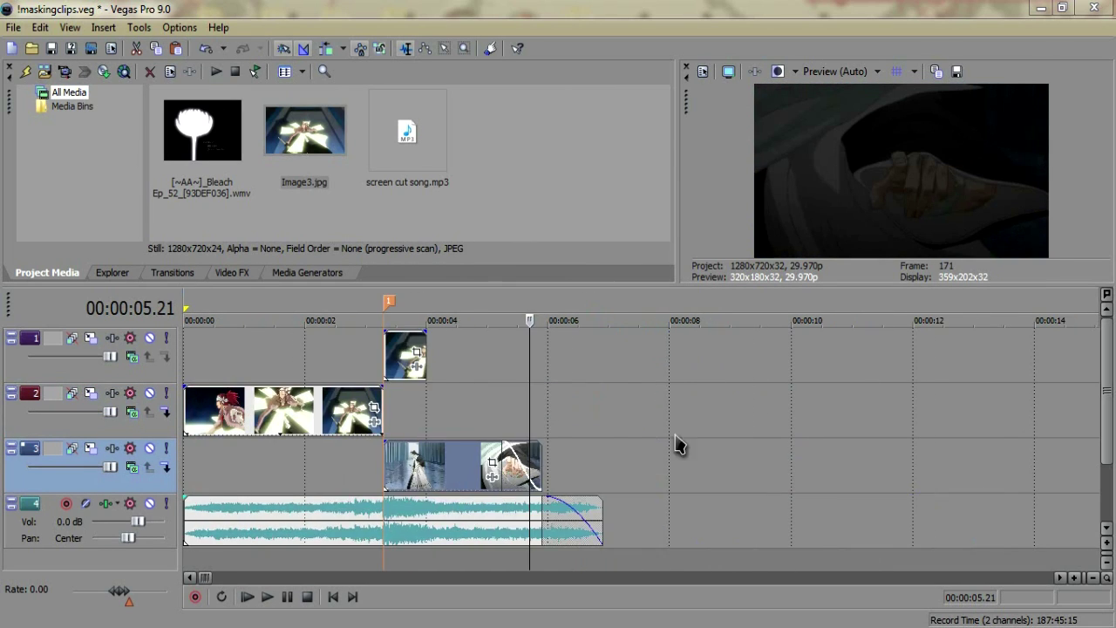
Shorten the Image3.jpg still on track 1 by four frames at its end
scroll(529, 424, up, 2)
click(365, 364)
scroll(513, 418, up, 4)
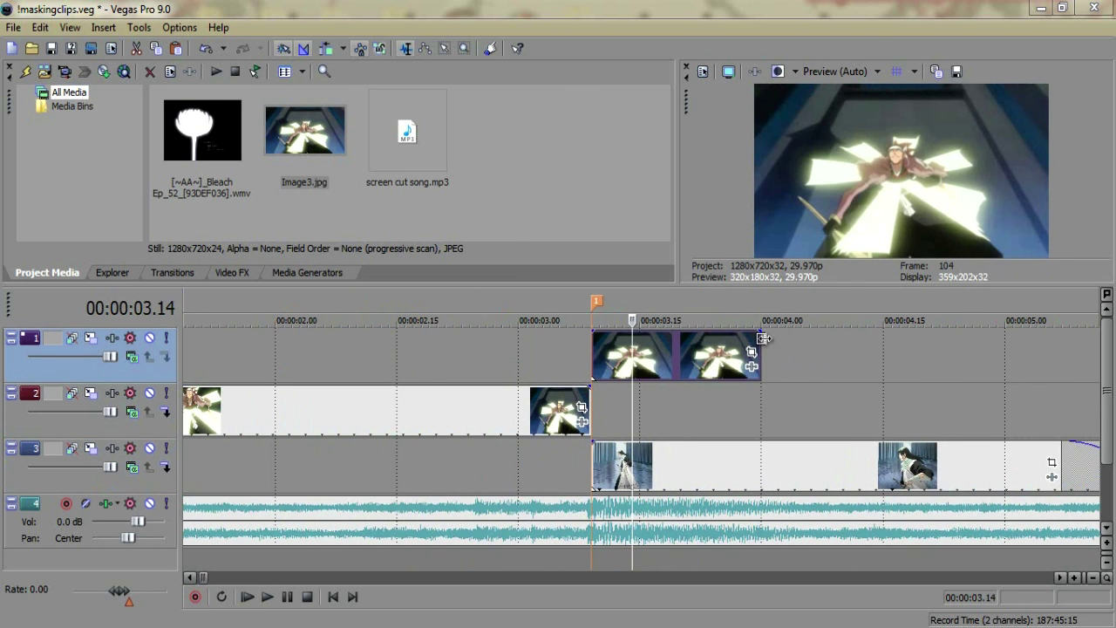
drag(758, 334, 733, 347)
click(663, 352)
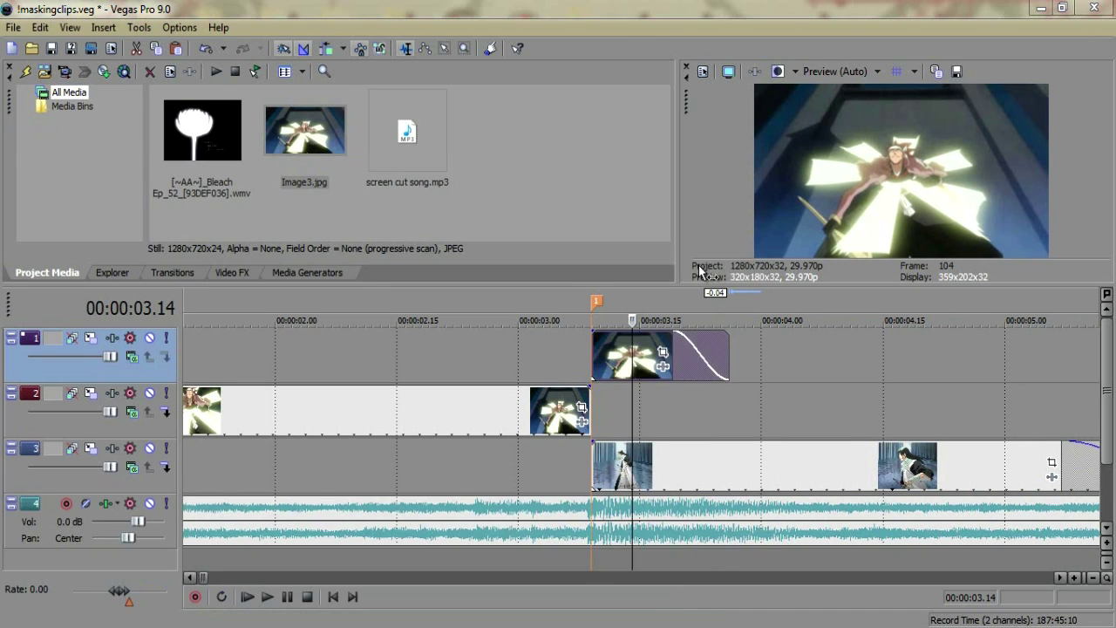
click(746, 140)
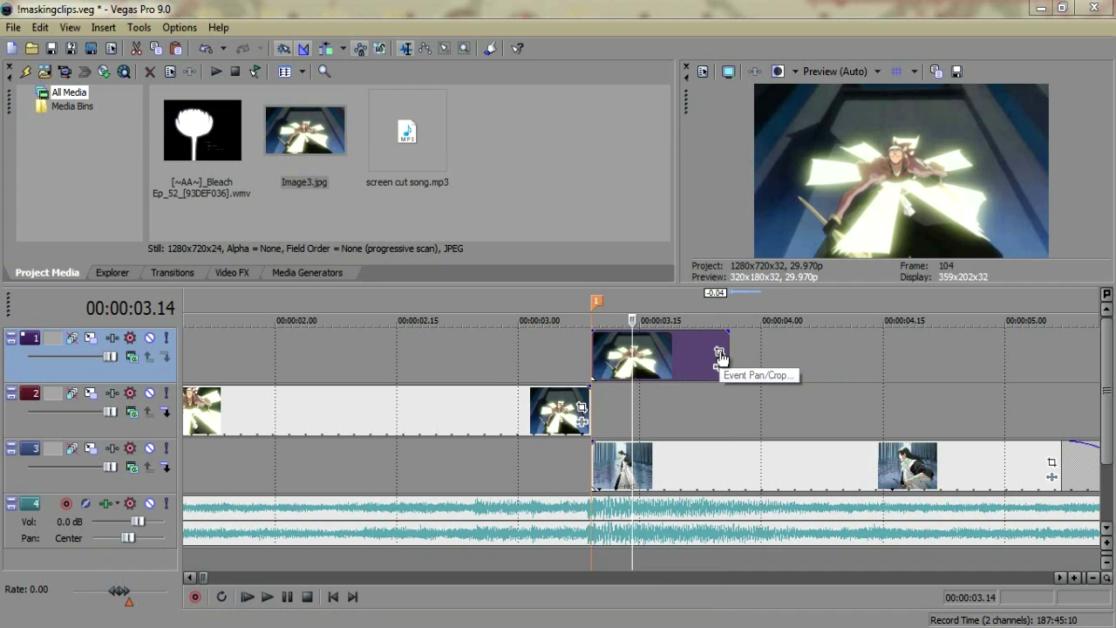
Open Event Pan/Crop for the still on track 1, allow movement in both directions and enable its Mask
right_click(664, 359)
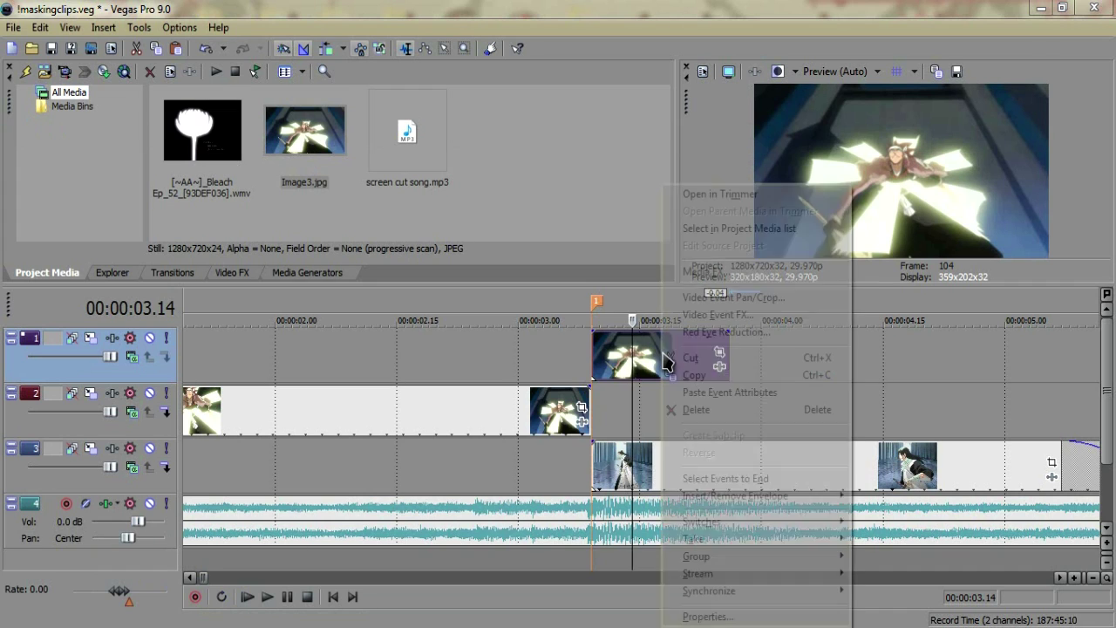
click(724, 298)
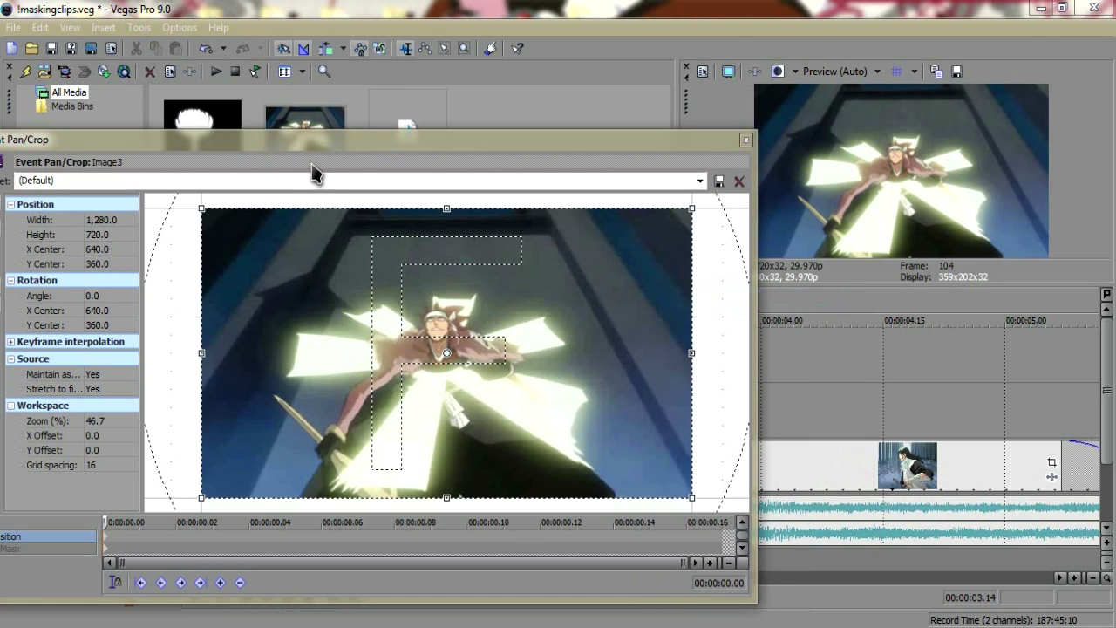
drag(466, 150, 669, 155)
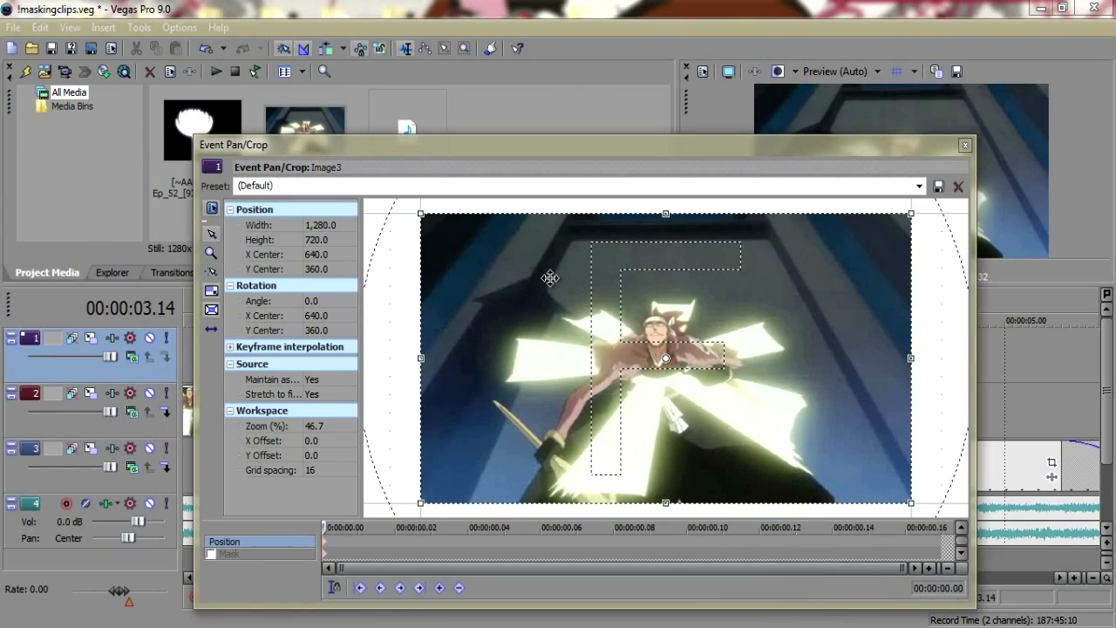
click(212, 331)
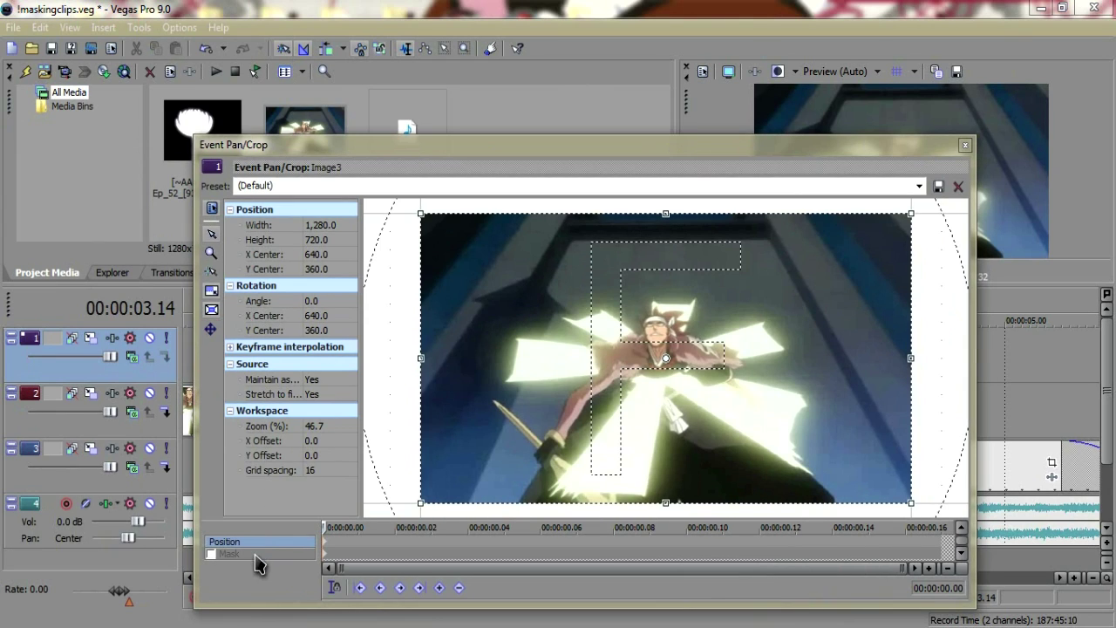
click(225, 556)
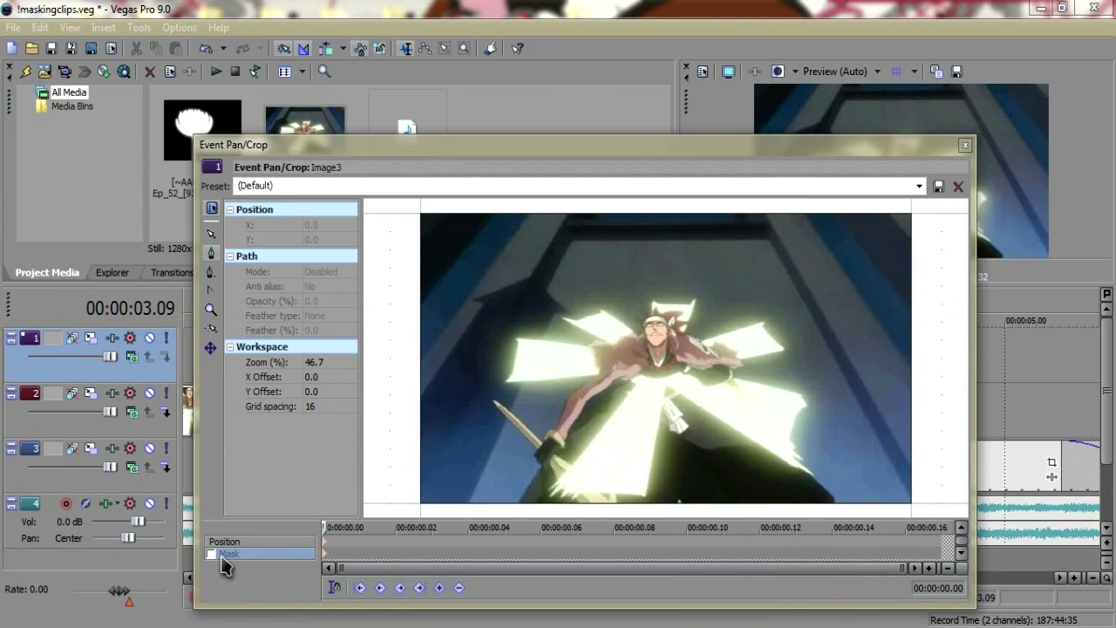
click(210, 555)
Draw a closed mask around the image's upper-left half, cutting diagonally from the lower-left to the upper-right corner
click(419, 508)
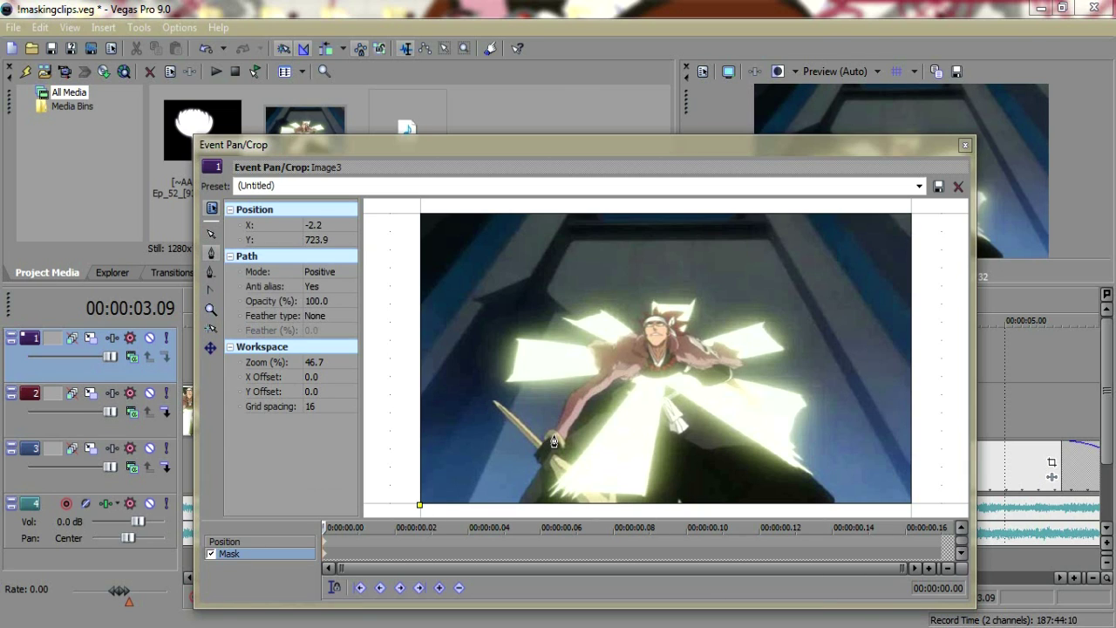
click(914, 212)
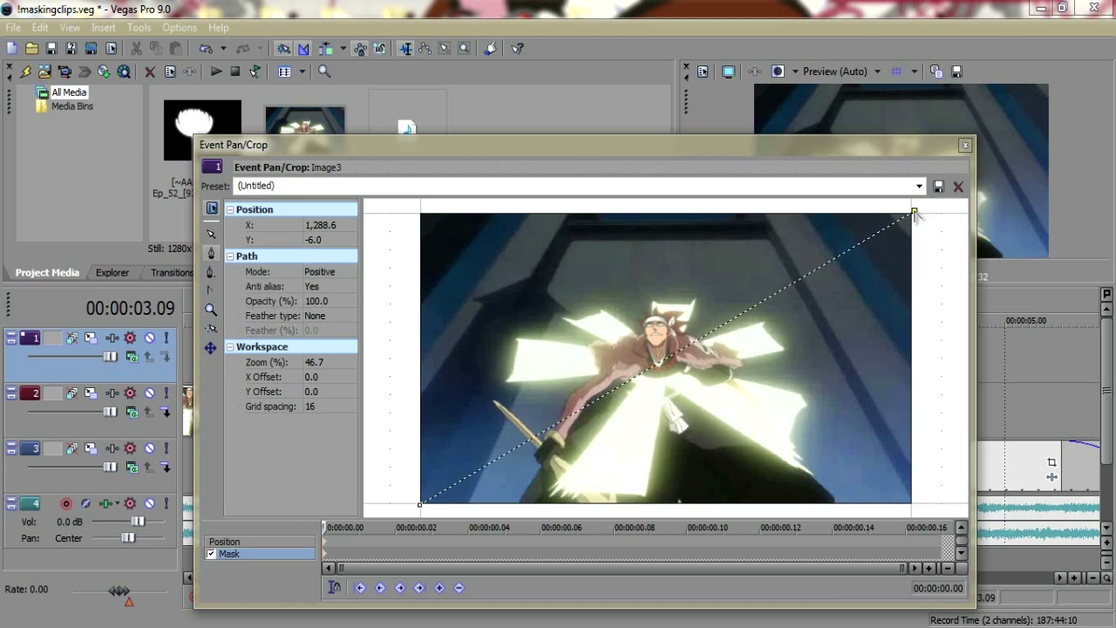
scroll(920, 216, down, 1)
click(454, 213)
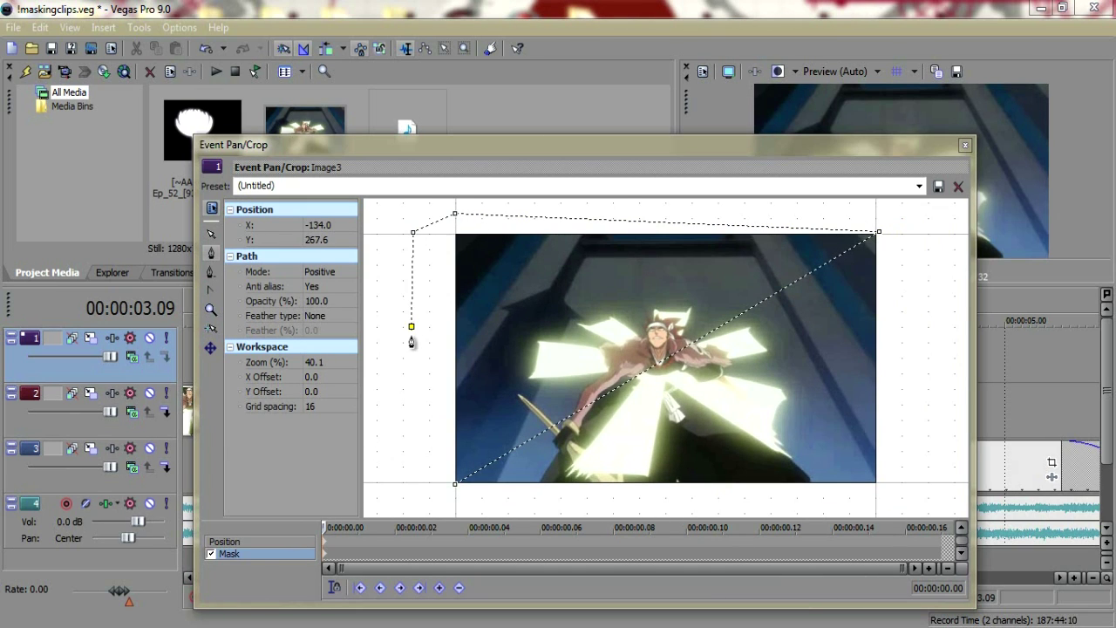
click(453, 485)
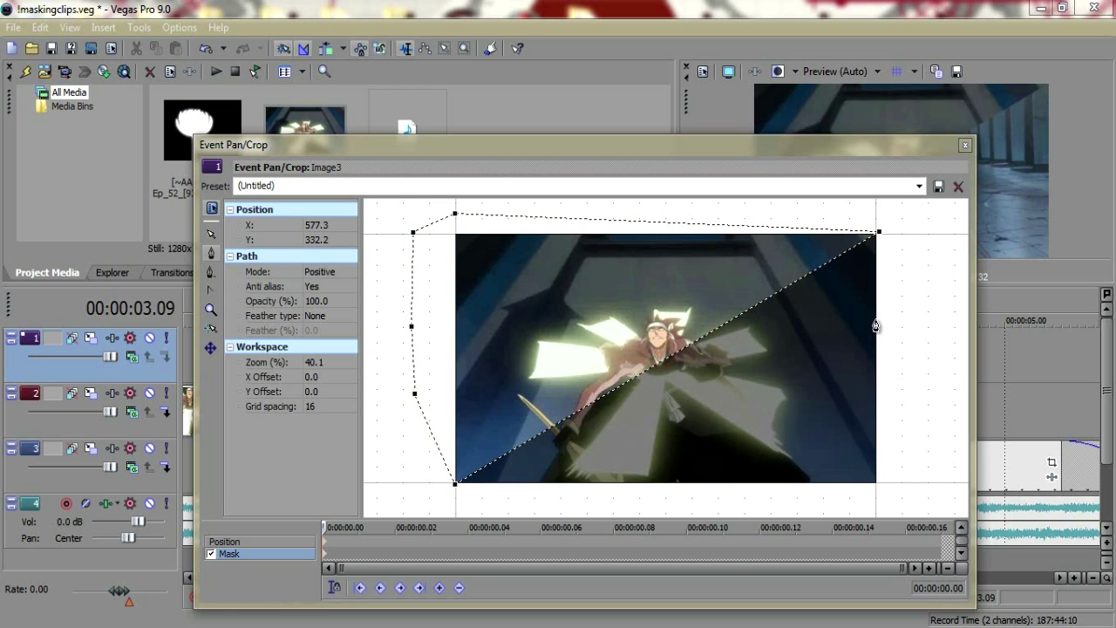
Feather the mask on Both sides by 2.0 % and close Event Pan/Crop
click(316, 316)
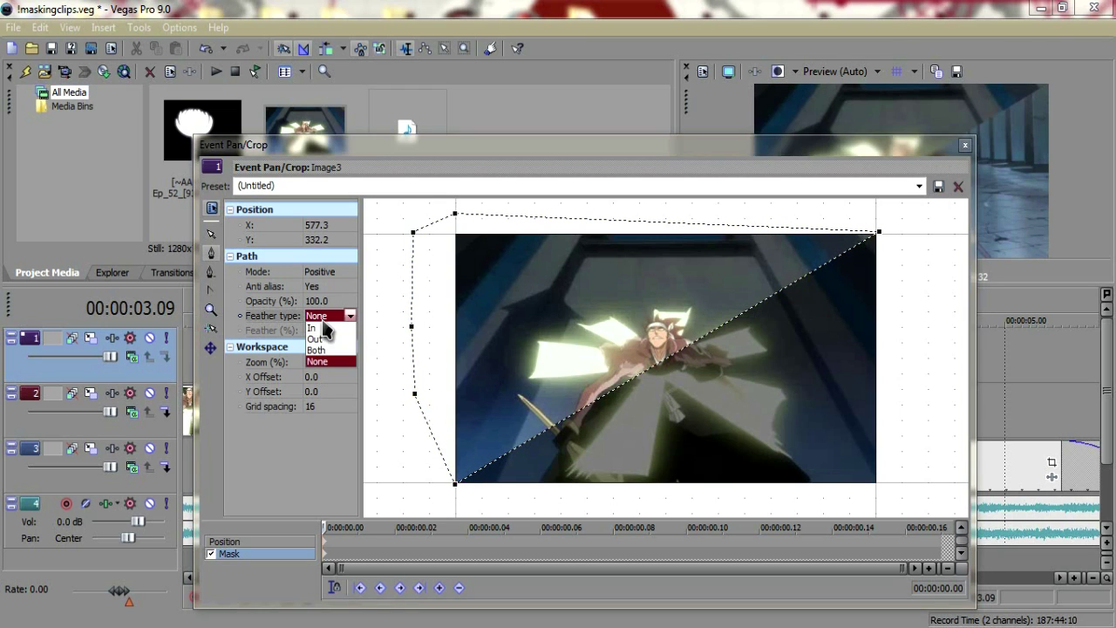
click(316, 350)
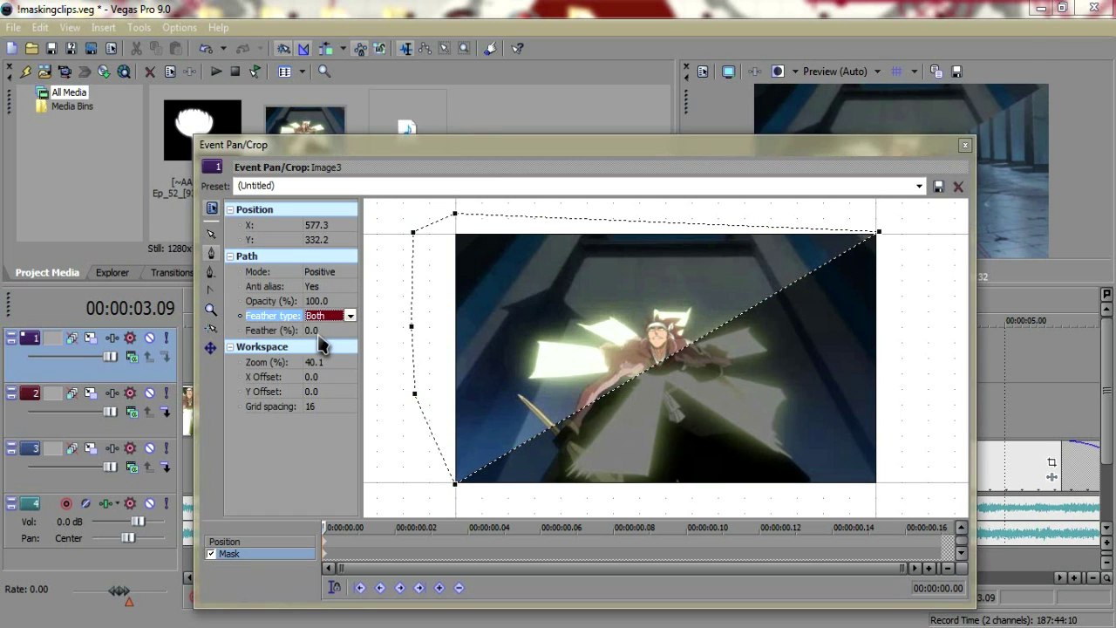
click(320, 333)
text(2)
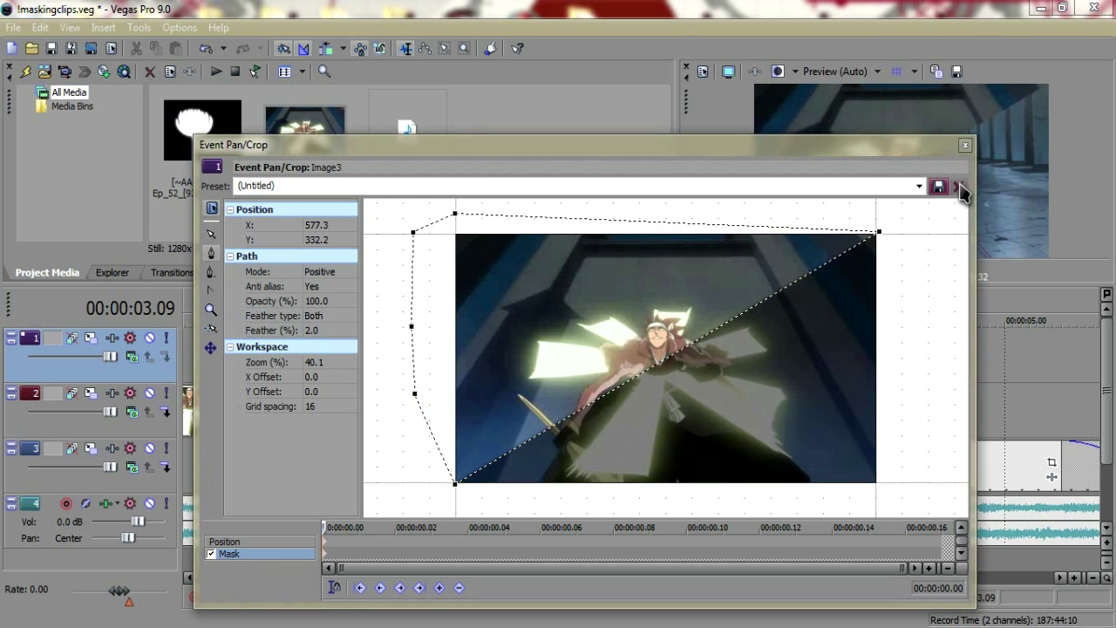
click(964, 145)
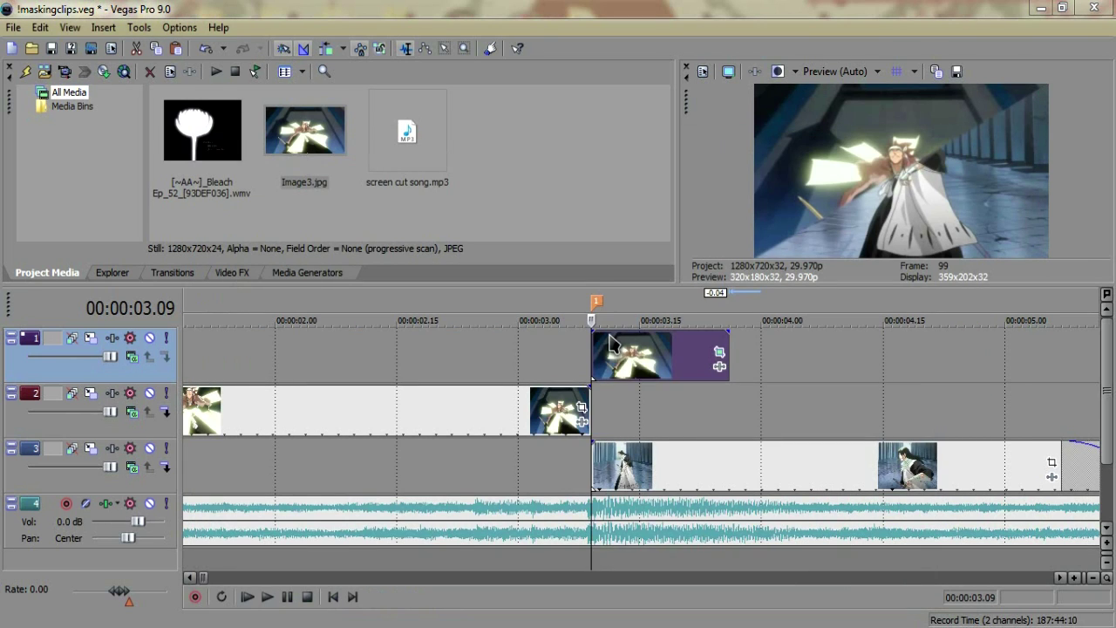
Copy the masked still onto track 2, starting at the marker directly after the first clip and matching the track 1 still's length
click(597, 523)
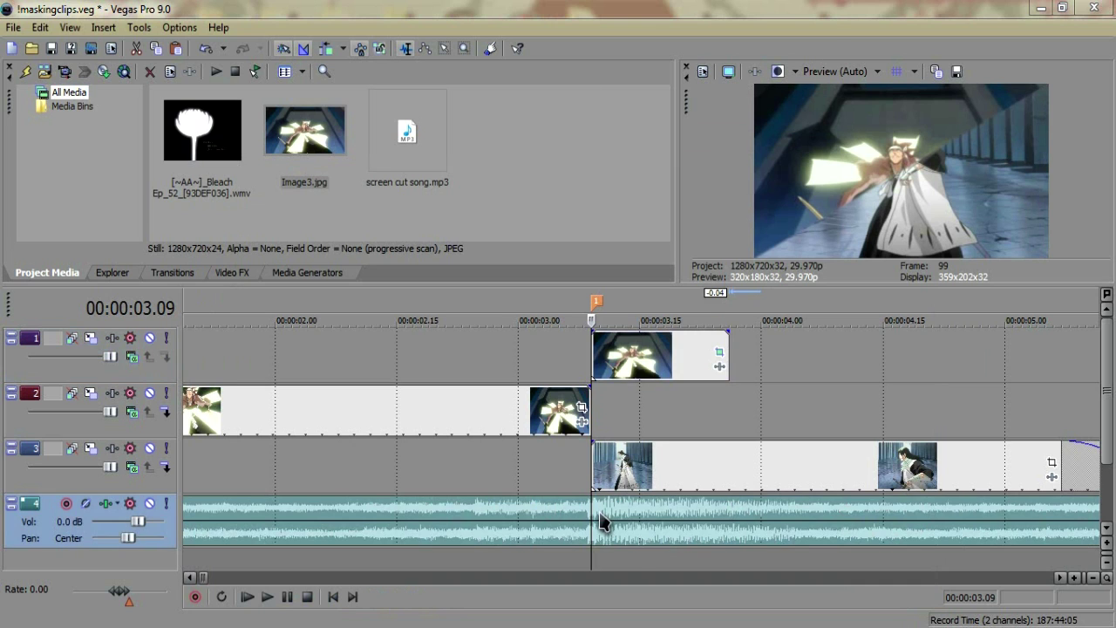
click(633, 415)
drag(639, 415, 635, 358)
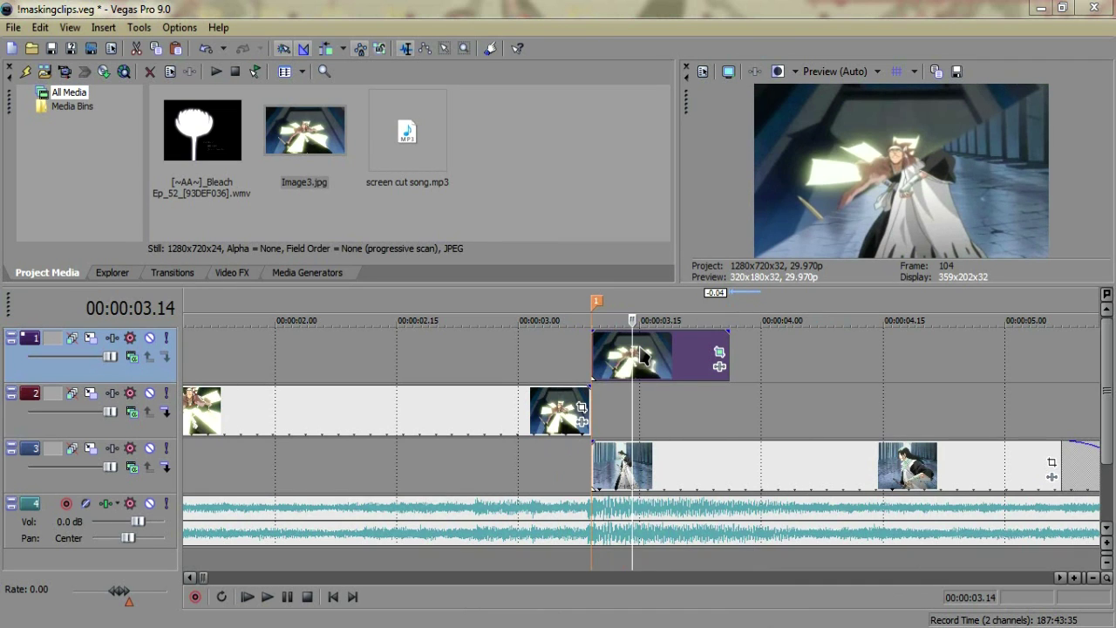
click(584, 420)
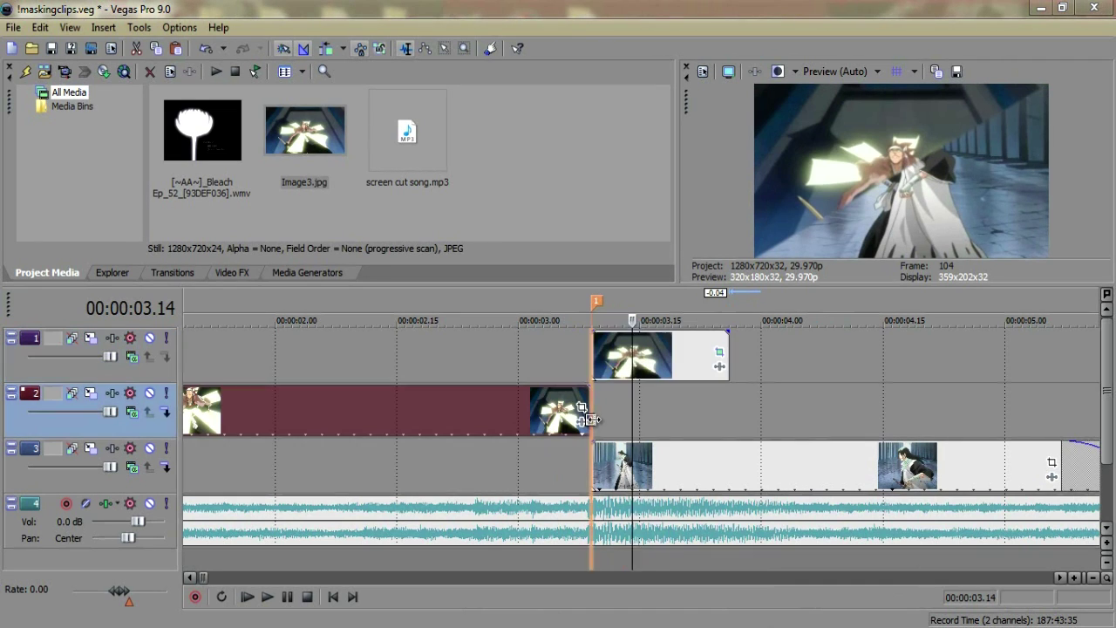
drag(591, 421, 729, 420)
Scrub from the first clip's end through the two stacked stills to examine how the masked copies show in the preview
click(665, 369)
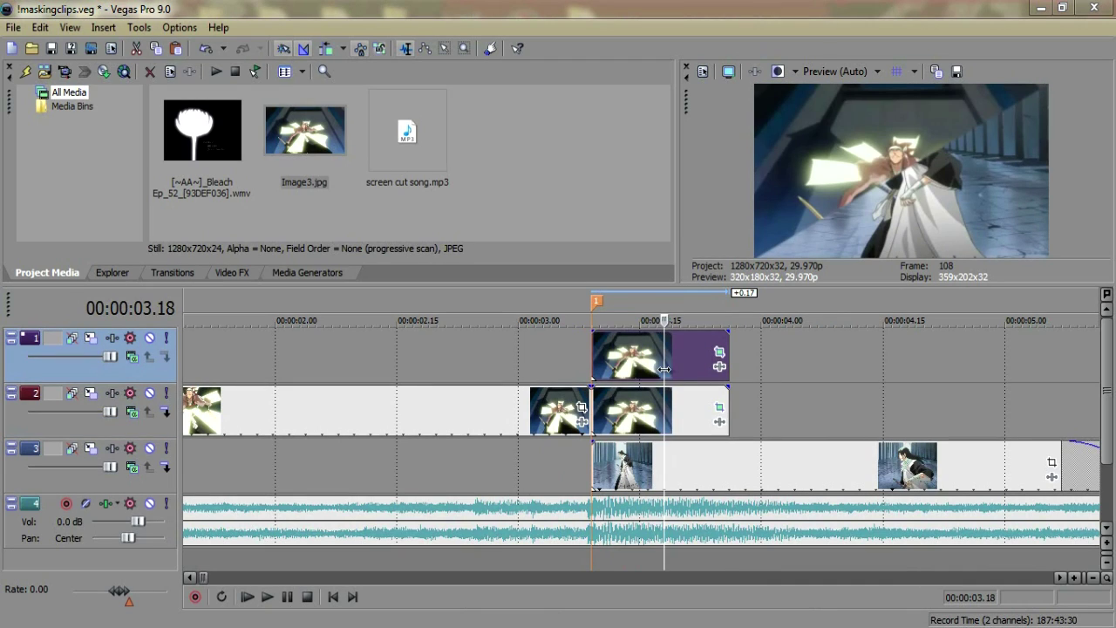
key(alt+Tab)
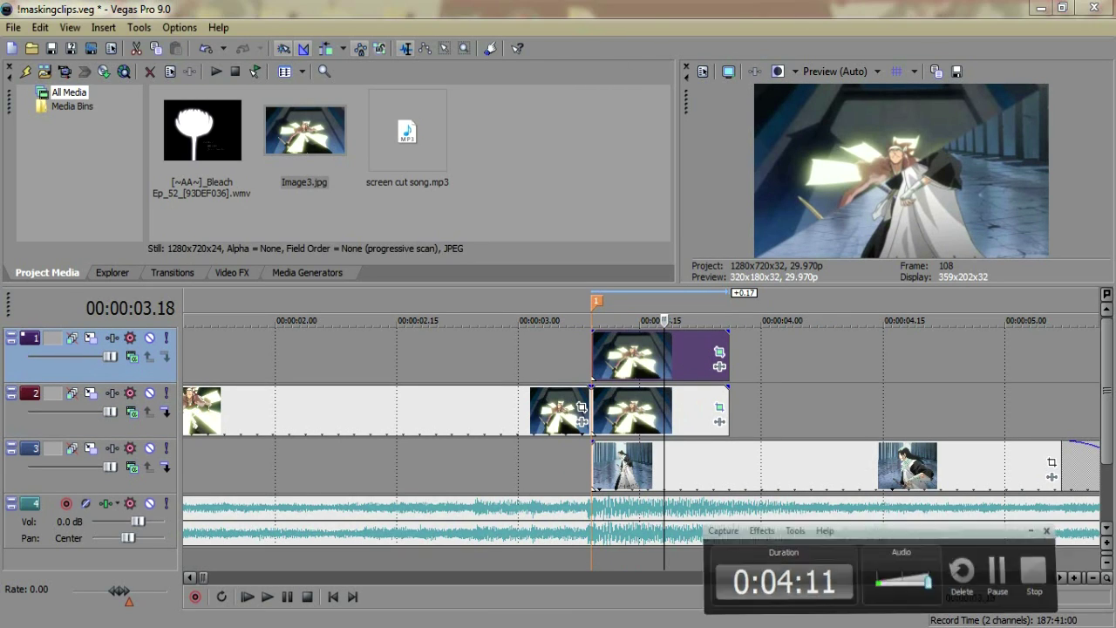
drag(665, 414, 616, 410)
click(502, 410)
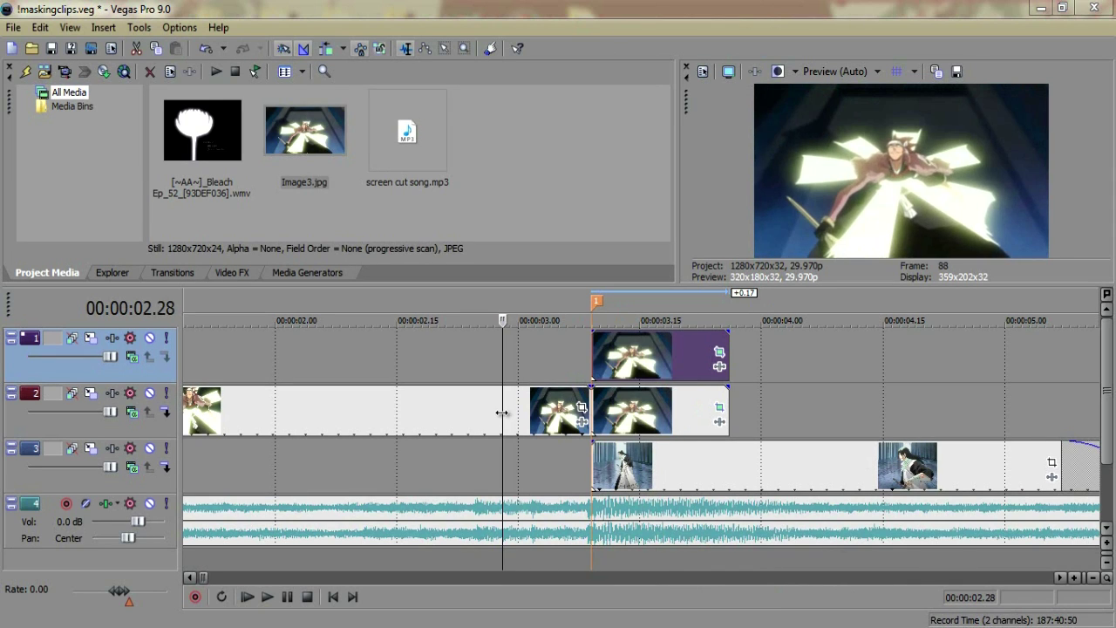
click(698, 415)
click(657, 418)
click(559, 430)
click(642, 421)
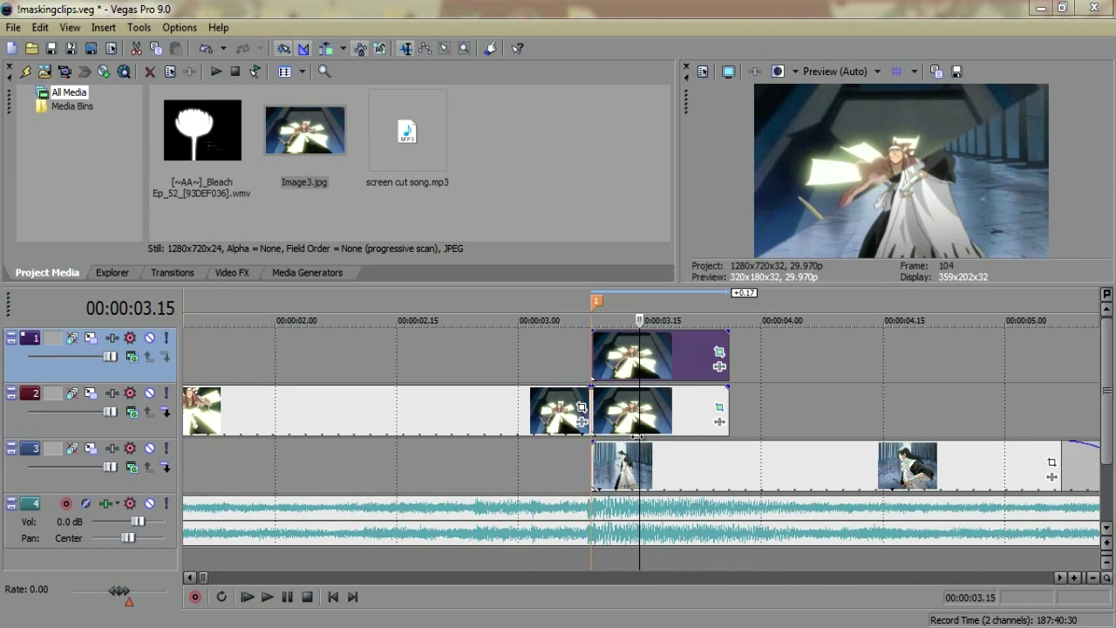
click(647, 421)
click(698, 416)
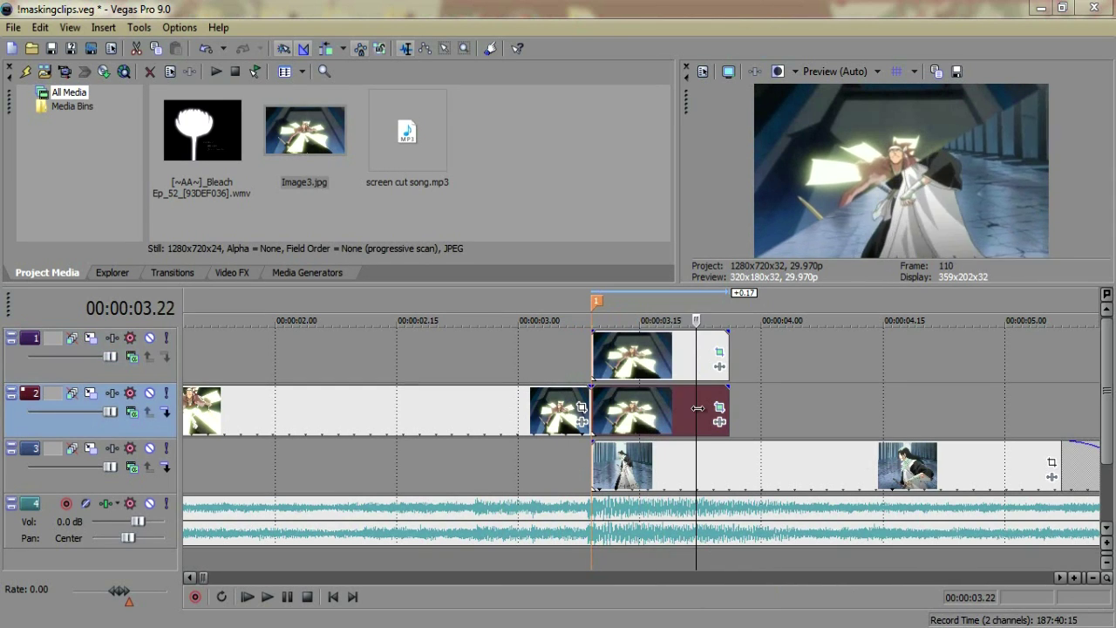
click(577, 417)
click(665, 422)
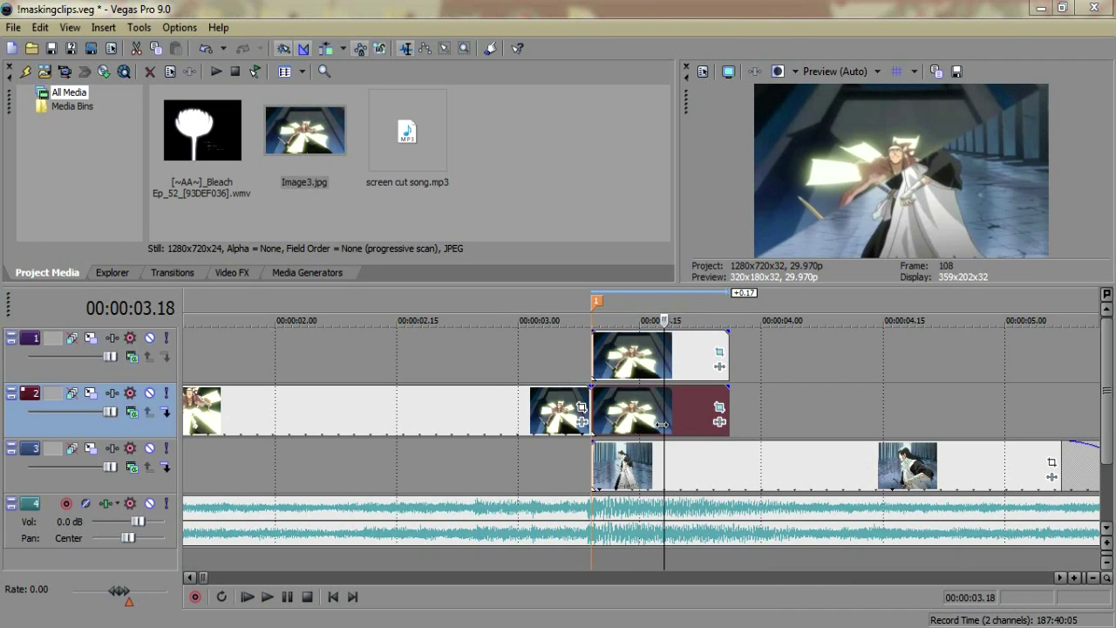
click(682, 369)
click(658, 408)
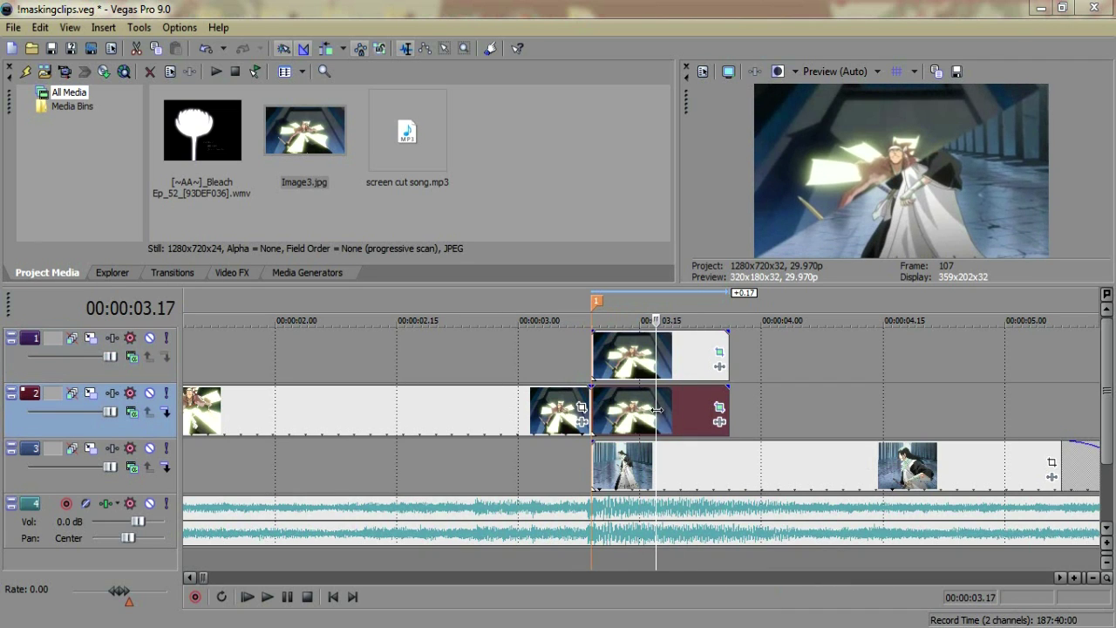
click(594, 415)
click(666, 415)
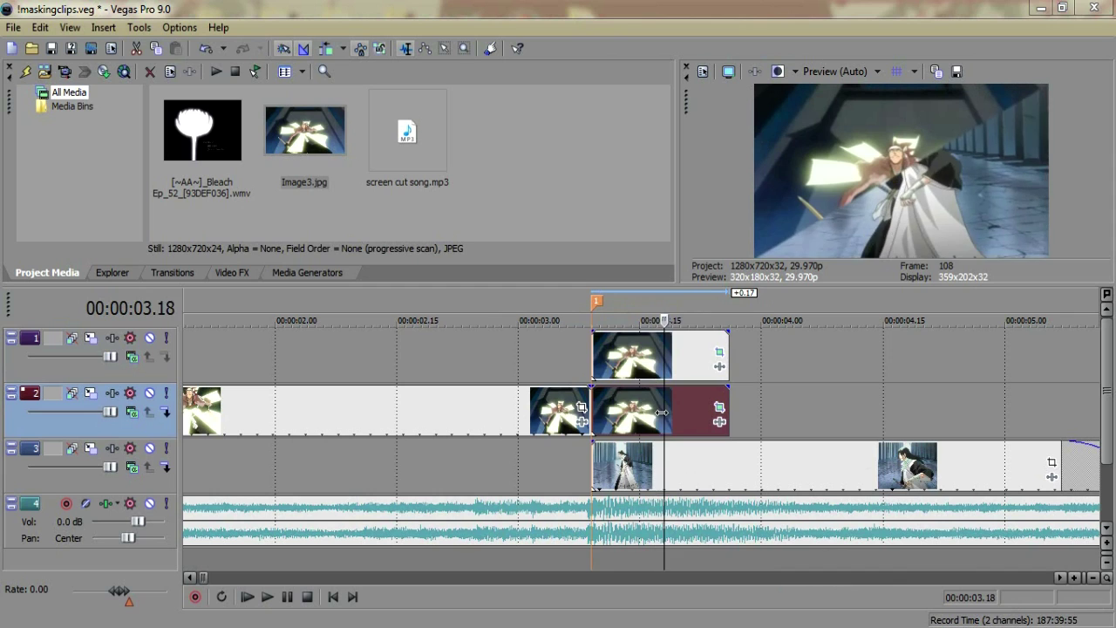
click(617, 416)
click(665, 415)
Set the mask mode of the still on track 2 to Negative and check the two combined halves in the preview
click(720, 407)
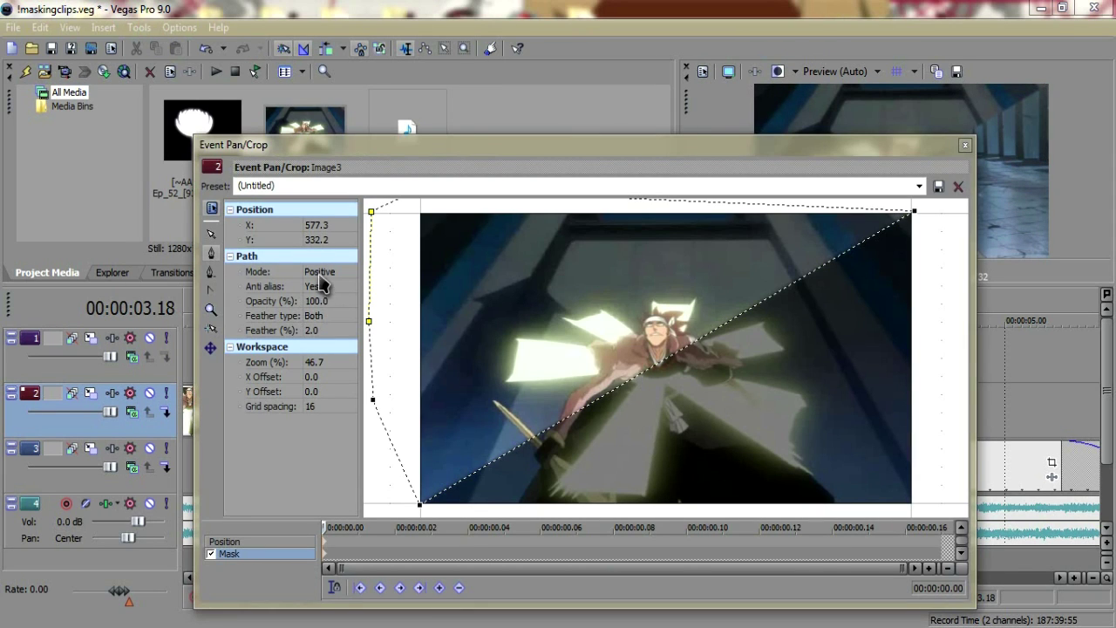
click(323, 273)
click(329, 294)
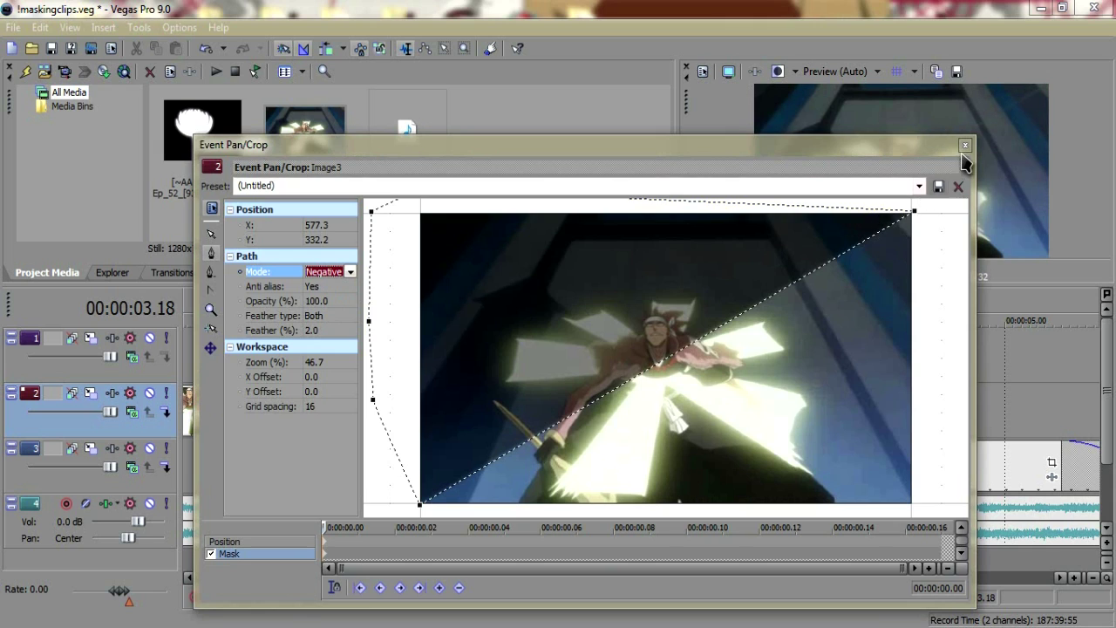
click(966, 145)
click(632, 410)
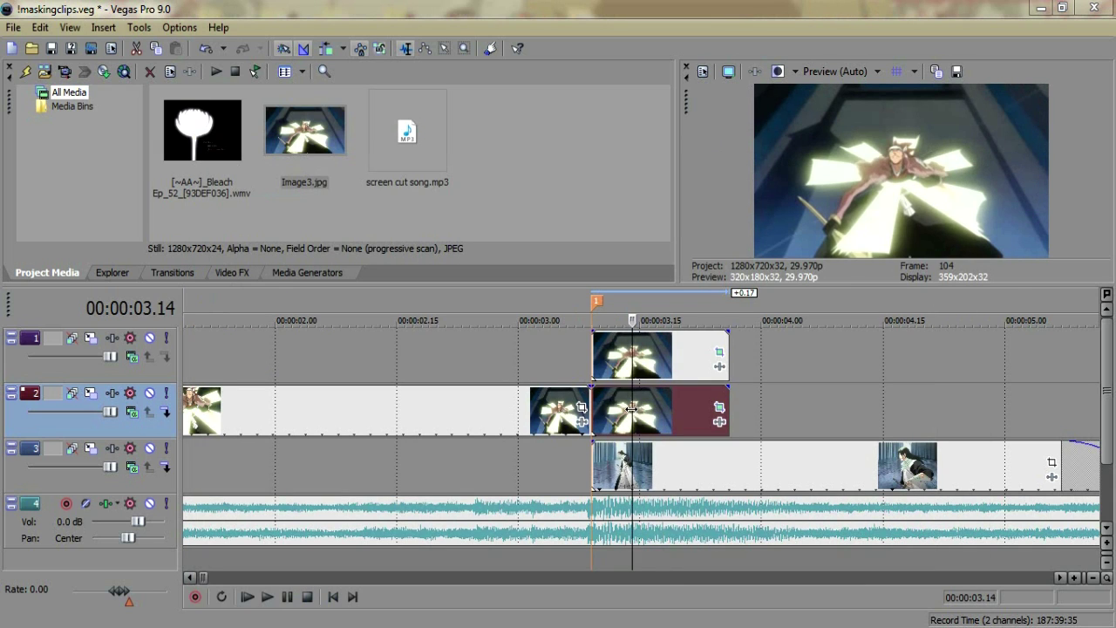
click(639, 409)
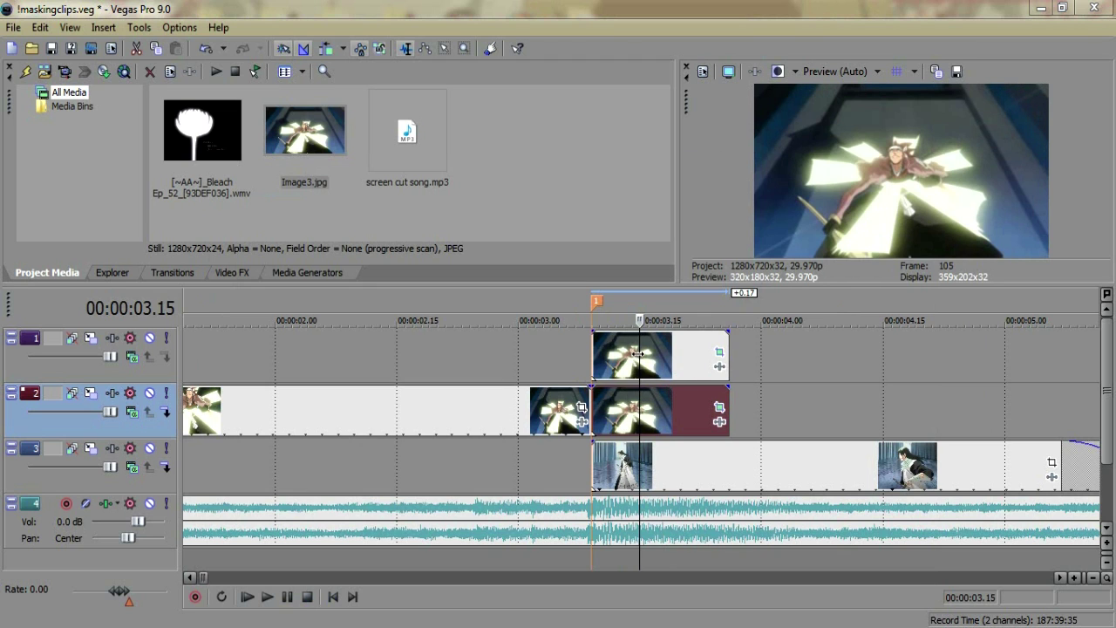
drag(637, 354, 664, 371)
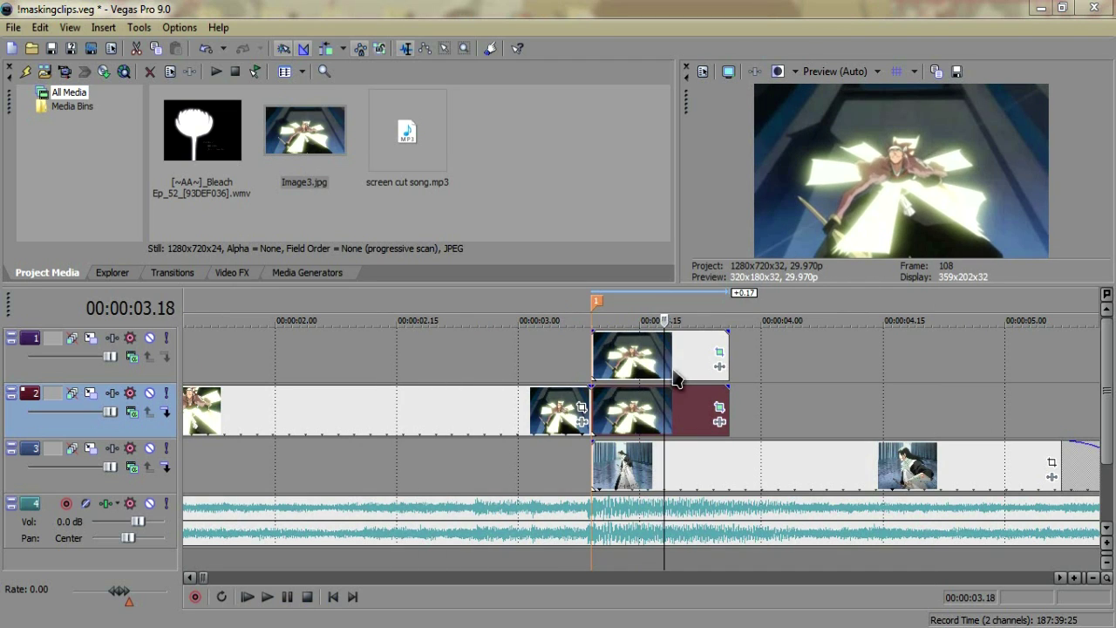
Shift the pan/crop position of the masked still on track 1 to an X Center of about 903 at 00:00:00.03
click(720, 352)
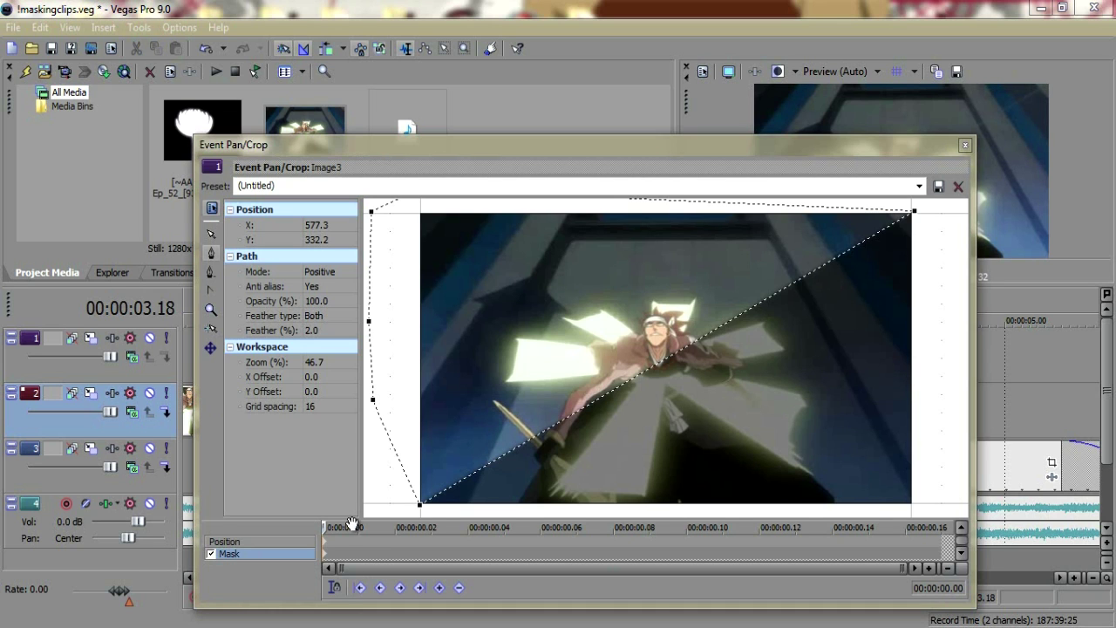
click(305, 542)
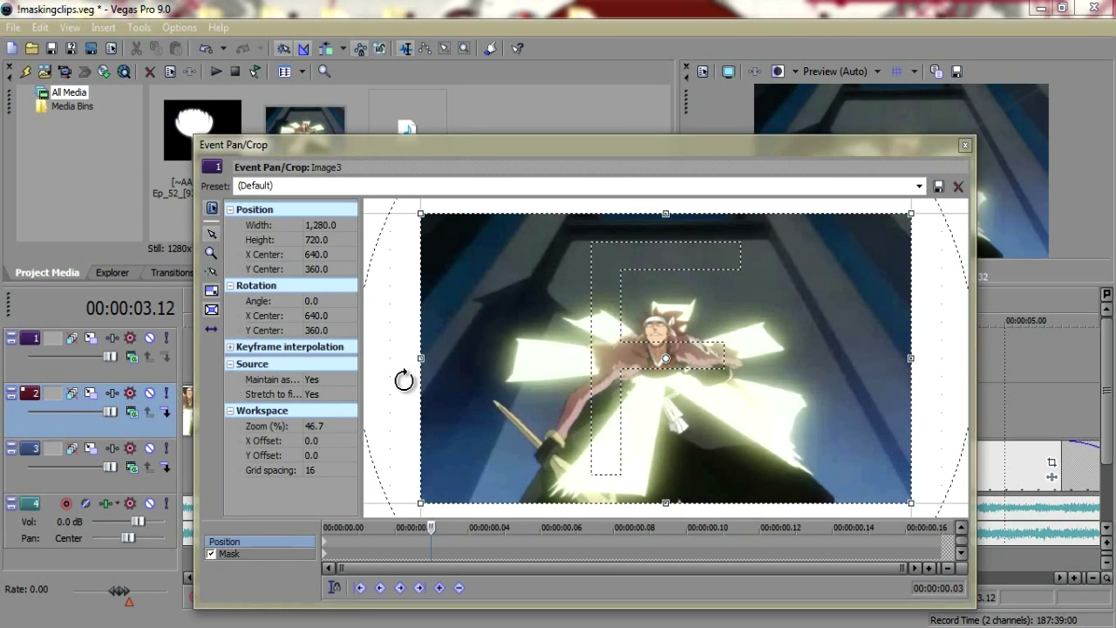
drag(584, 154, 376, 162)
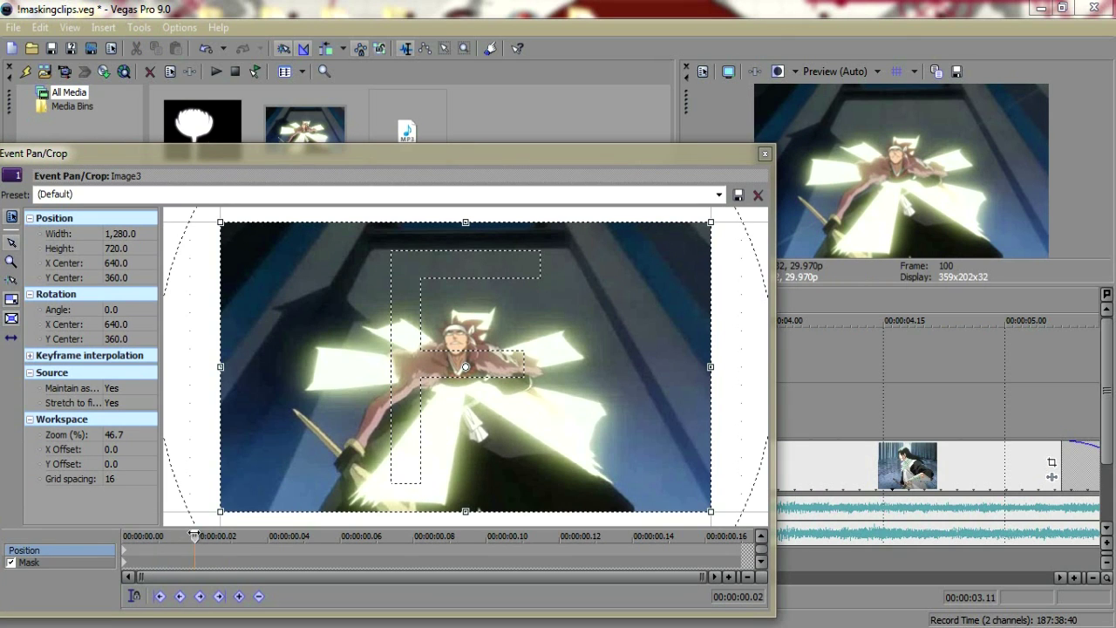
drag(335, 391, 407, 397)
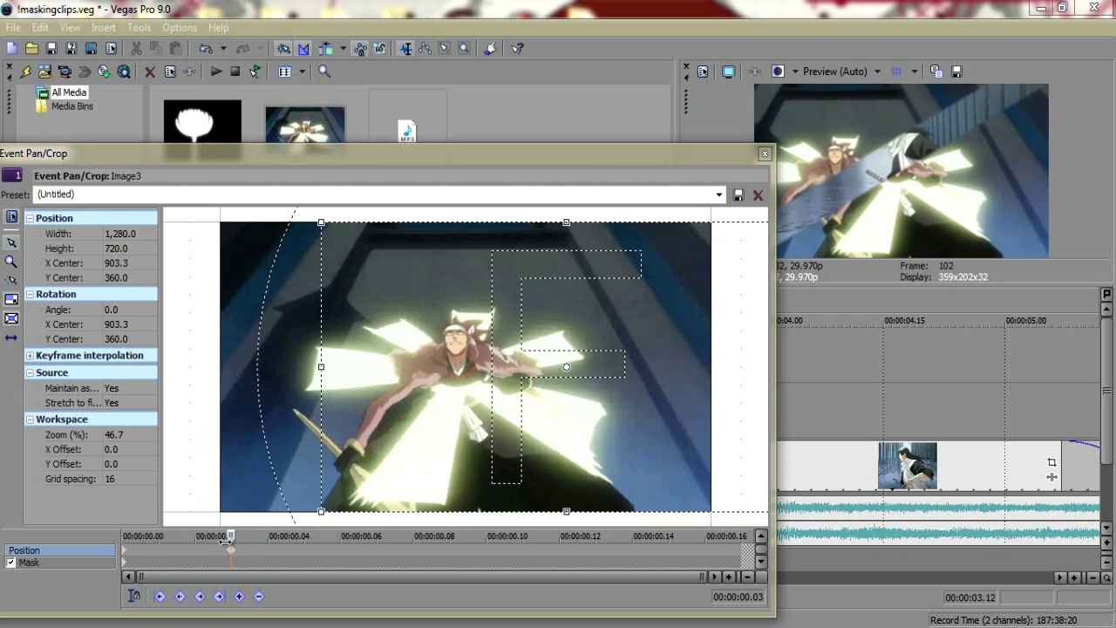
Add an end position keyframe at 00:00:00.17 with an X Center of about 927 and close Event Pan/Crop
drag(226, 542, 907, 485)
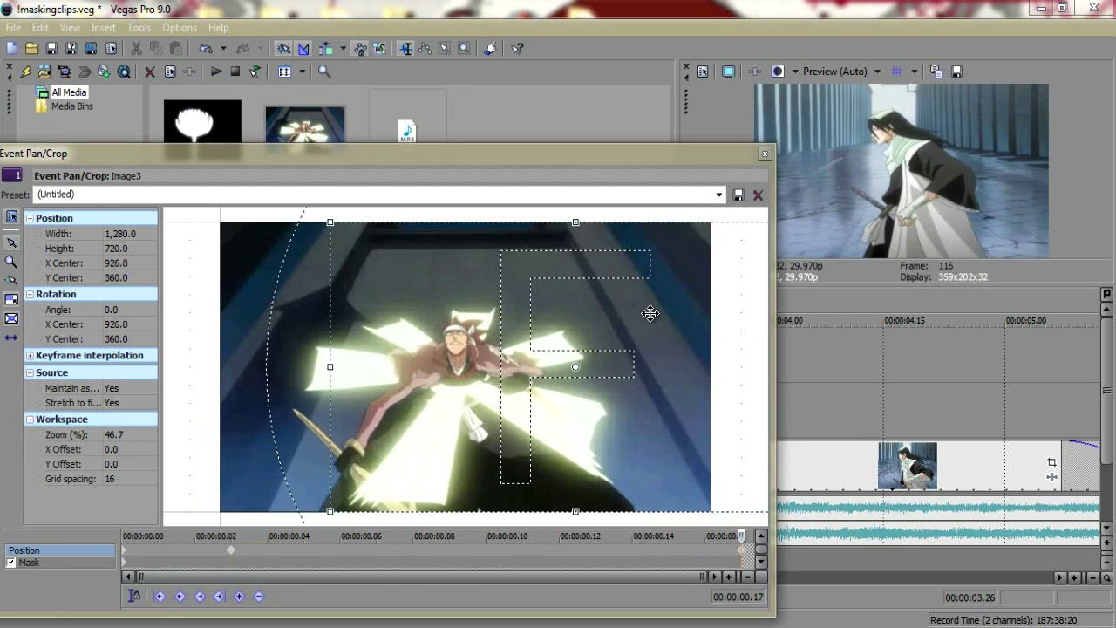
click(765, 154)
drag(730, 468, 747, 409)
click(673, 404)
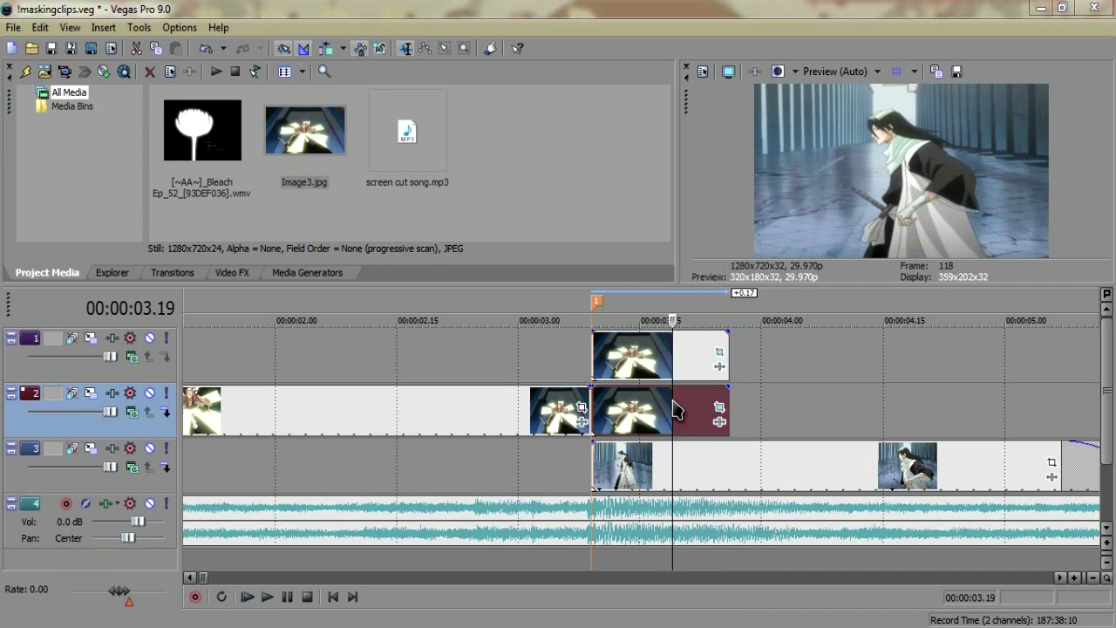
Shift the pan/crop position of the masked still on track 2 to an X Center of about 370 at 00:00:00.03
click(718, 409)
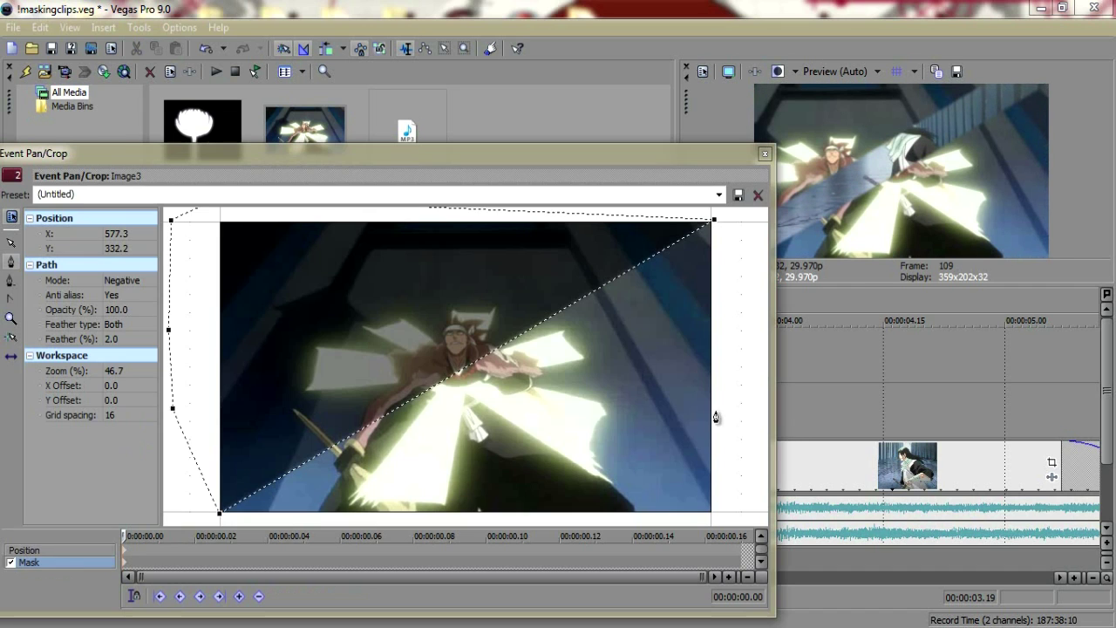
click(58, 550)
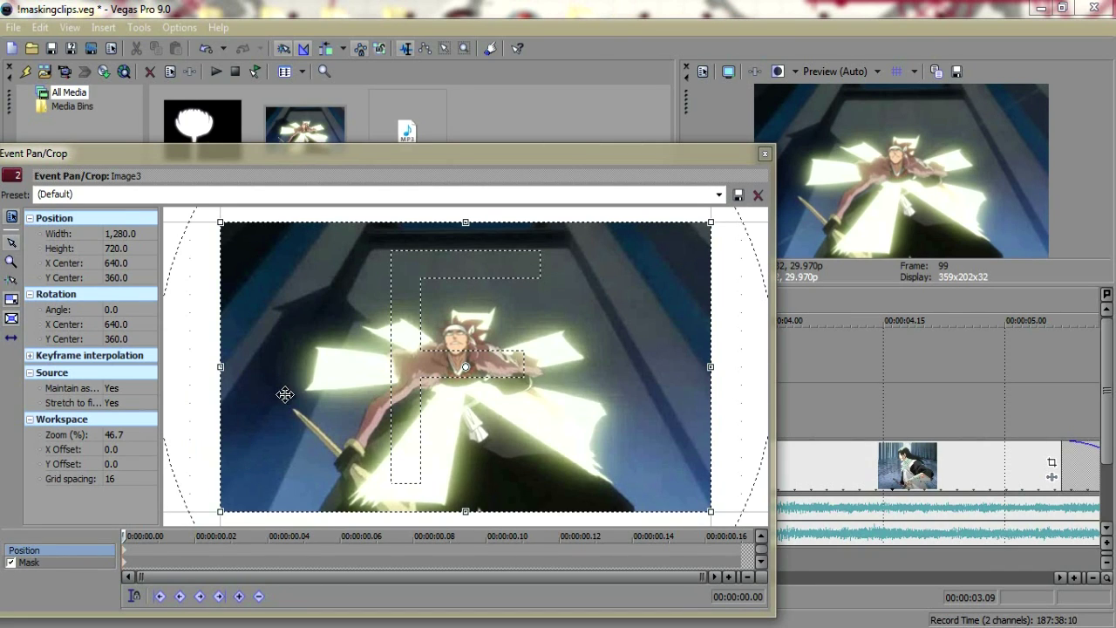
drag(135, 534, 234, 532)
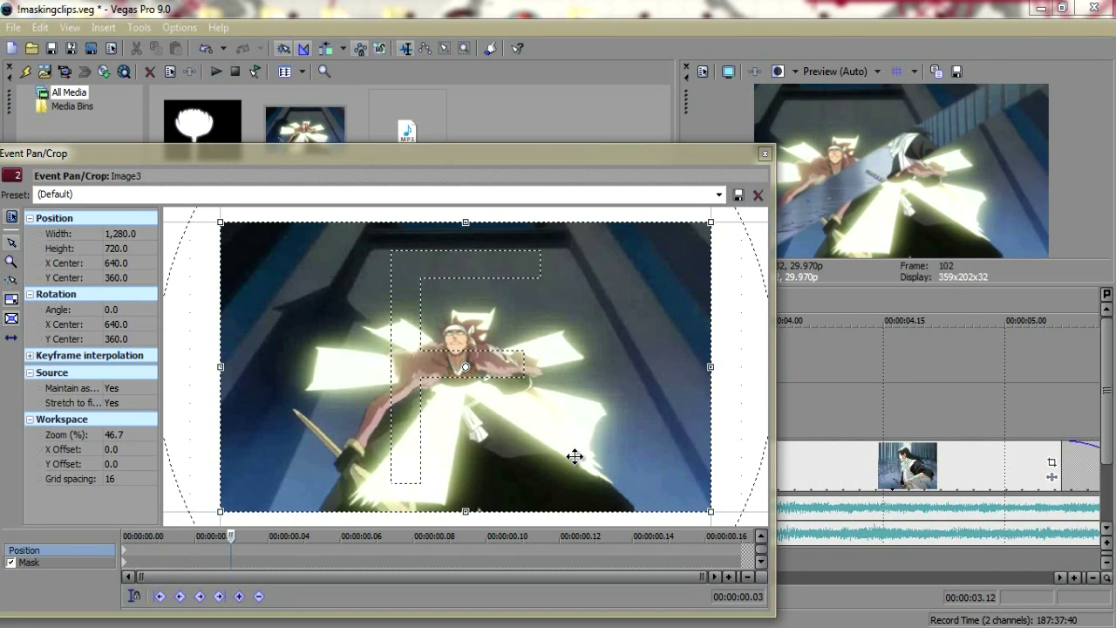
drag(575, 456, 476, 454)
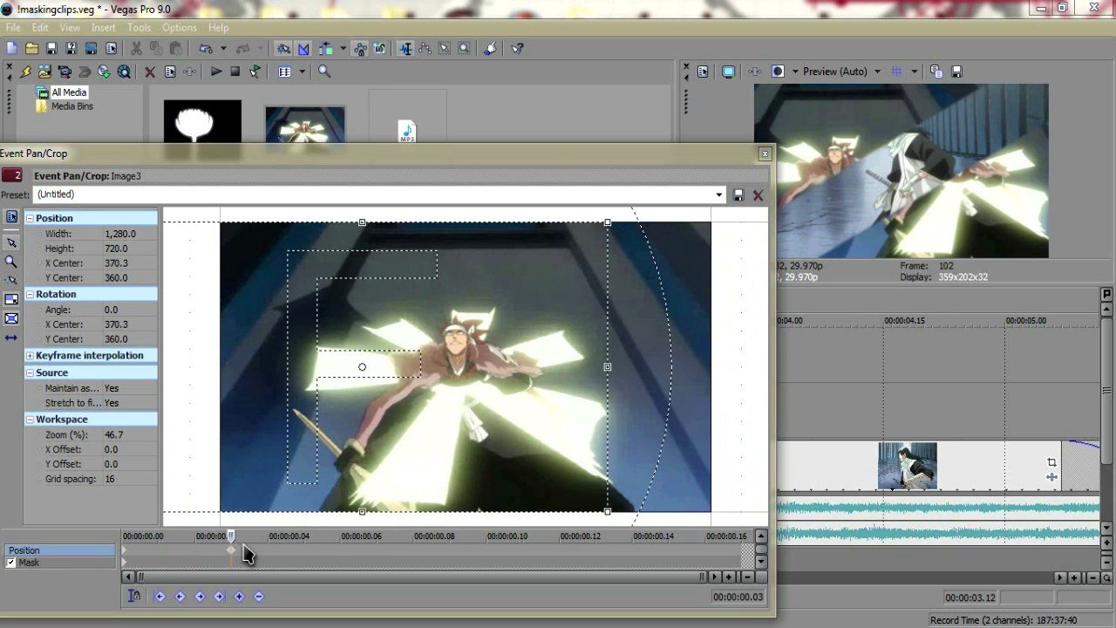
Keyframe the track 2 still's X Center to about 347 at 00:00:00.17, close Event Pan/Crop and preview the halves sliding apart
drag(232, 536, 742, 535)
drag(588, 452, 580, 453)
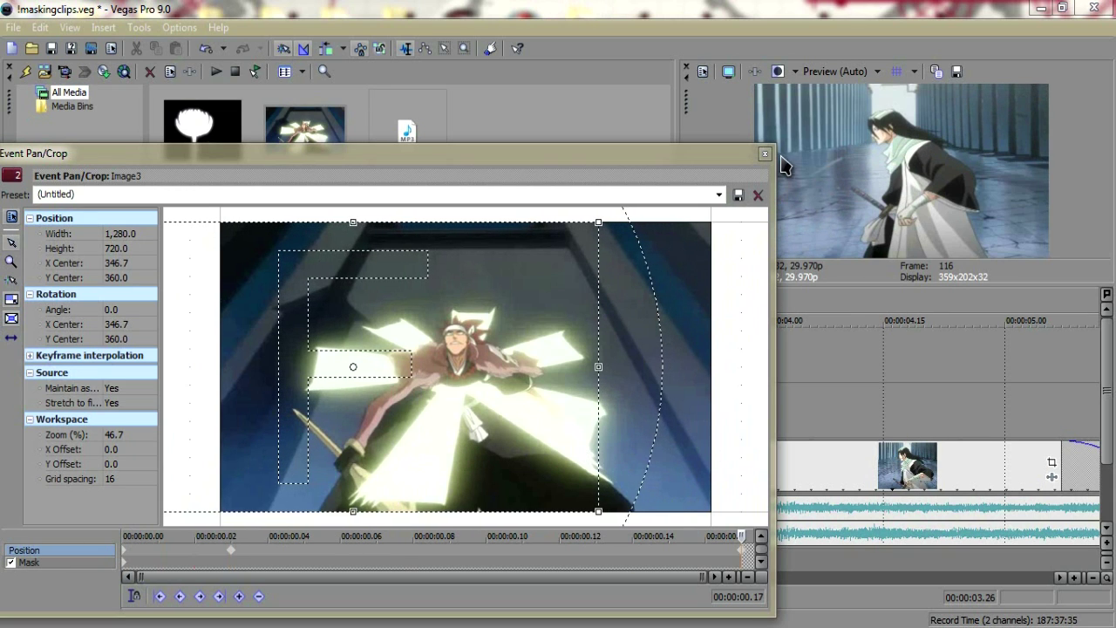
click(765, 153)
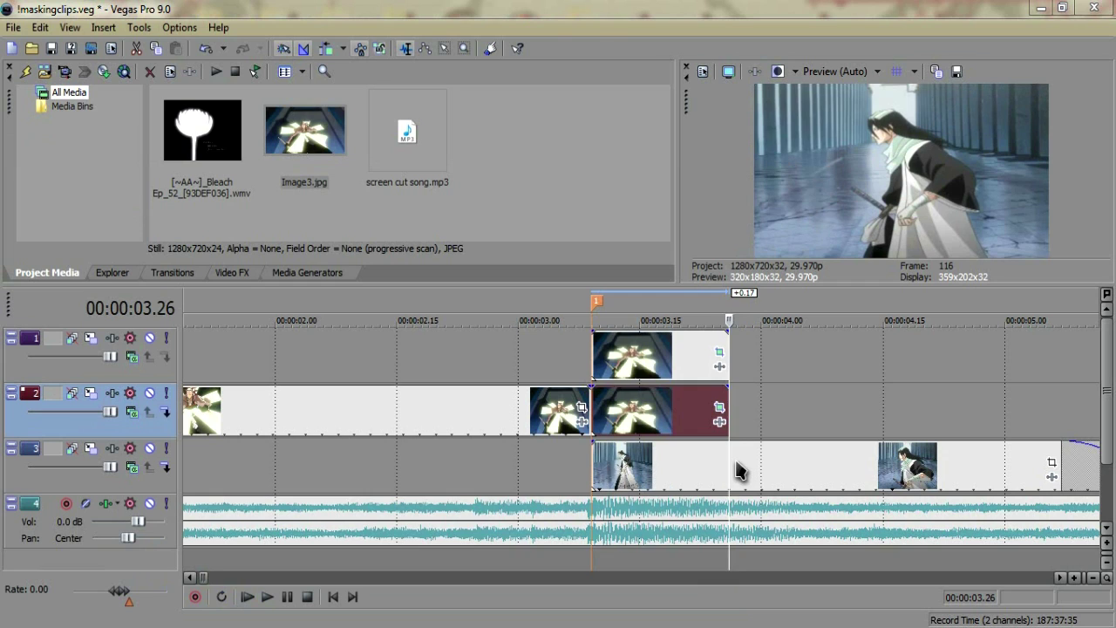
click(705, 460)
drag(711, 459, 593, 448)
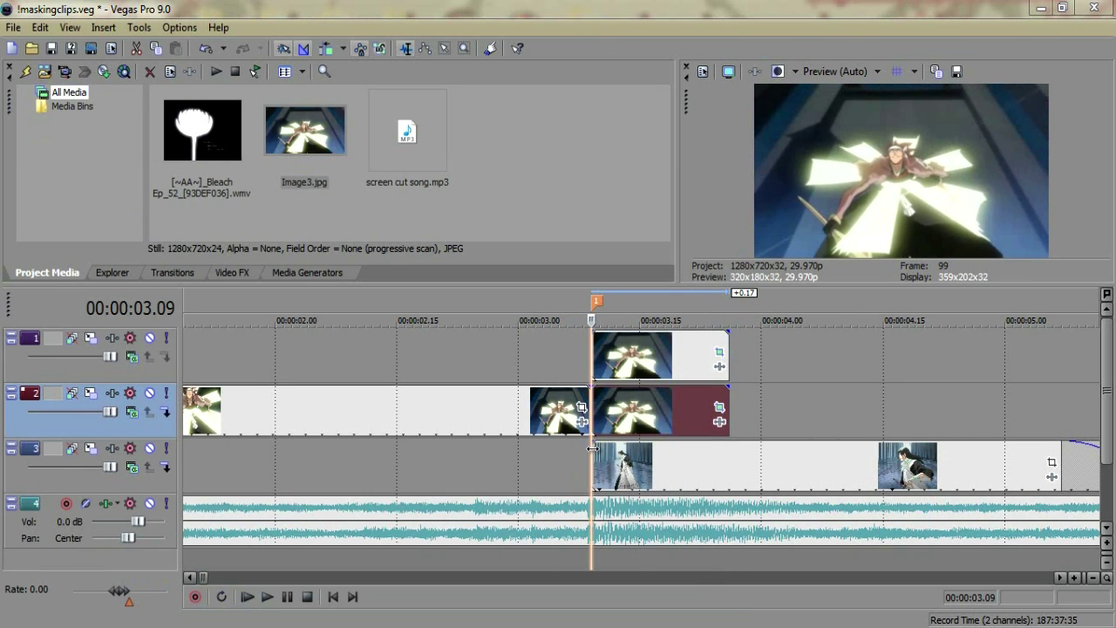
click(607, 448)
drag(606, 449, 552, 453)
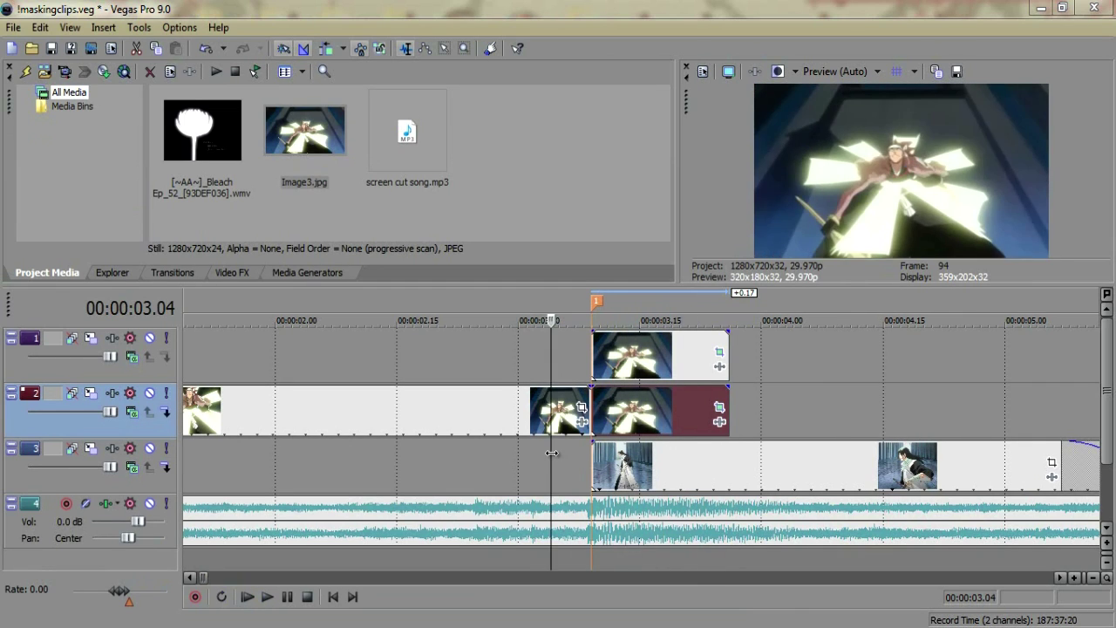
Add matching fade-outs to the stills on tracks 1 and 2, starting at about 00:00:03.16
click(679, 462)
drag(729, 384, 650, 388)
drag(729, 332, 647, 398)
click(647, 399)
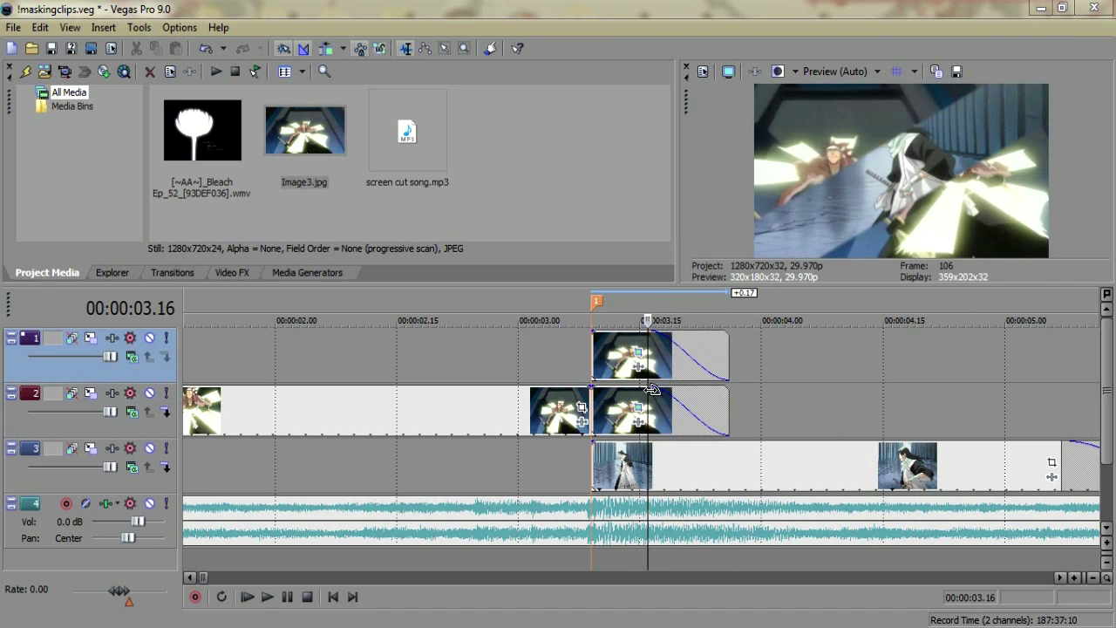
Apply the Horizontal Light preset of the Linear Blur effect to the still on track 1
drag(644, 471, 616, 433)
click(231, 273)
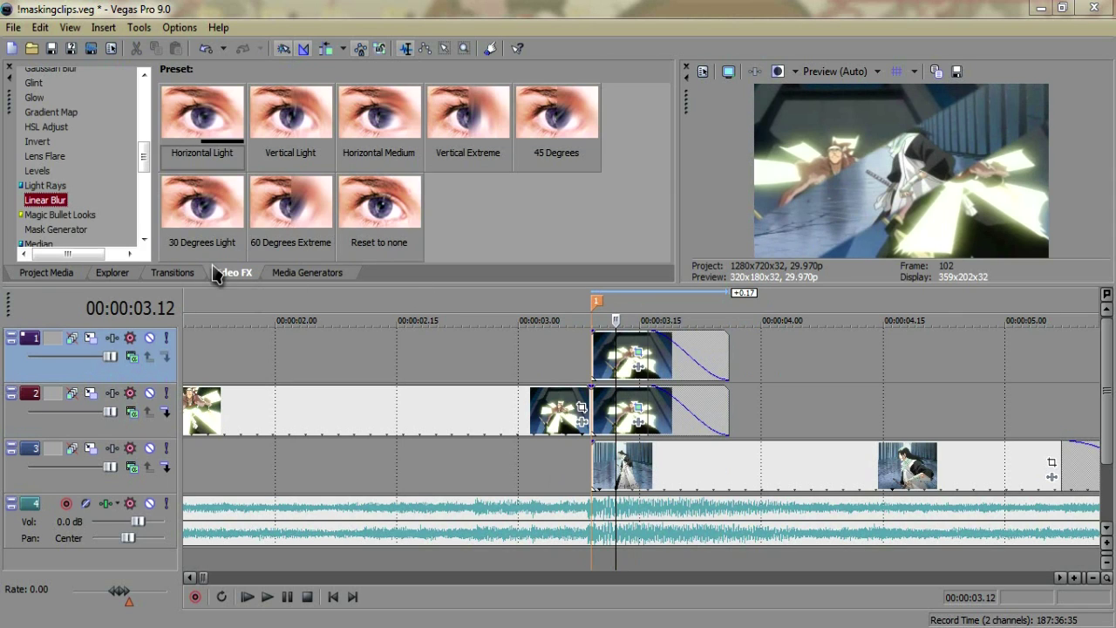
click(199, 123)
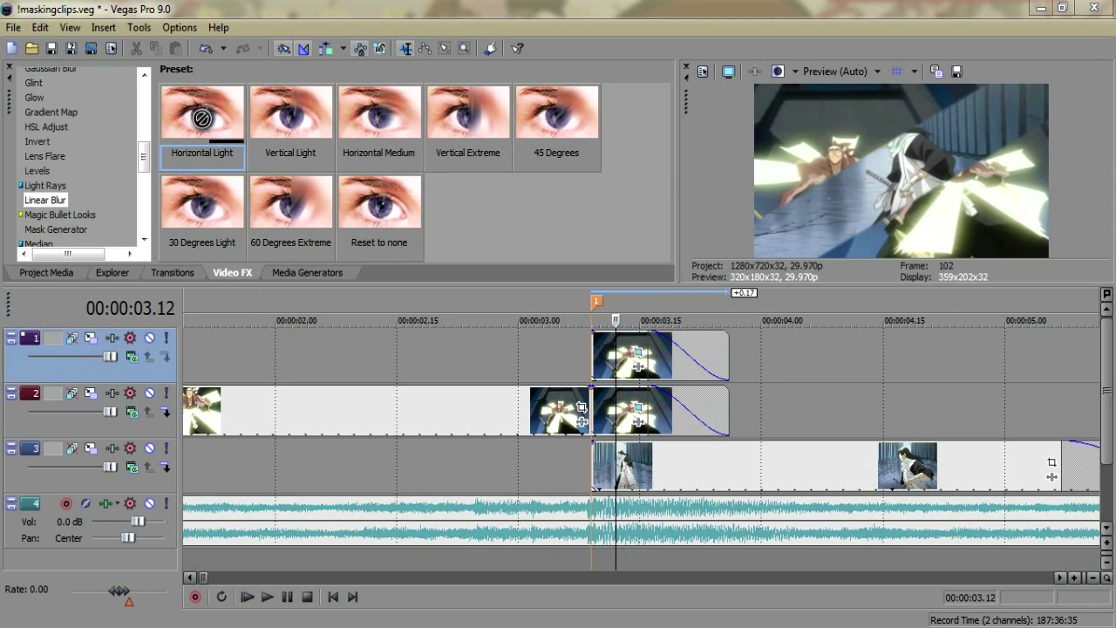
drag(639, 348, 638, 350)
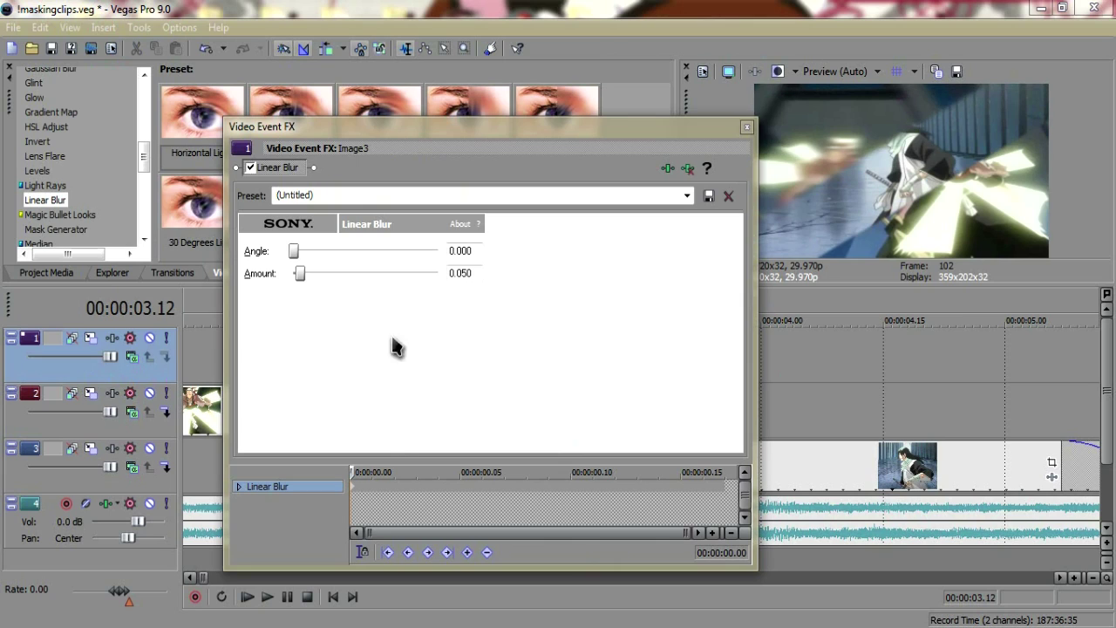
Keyframe the track 1 blur with an amount of 0.020 at 00:00:00.05, adjust the amount at the last frame, and close Video Event FX
drag(362, 472, 454, 462)
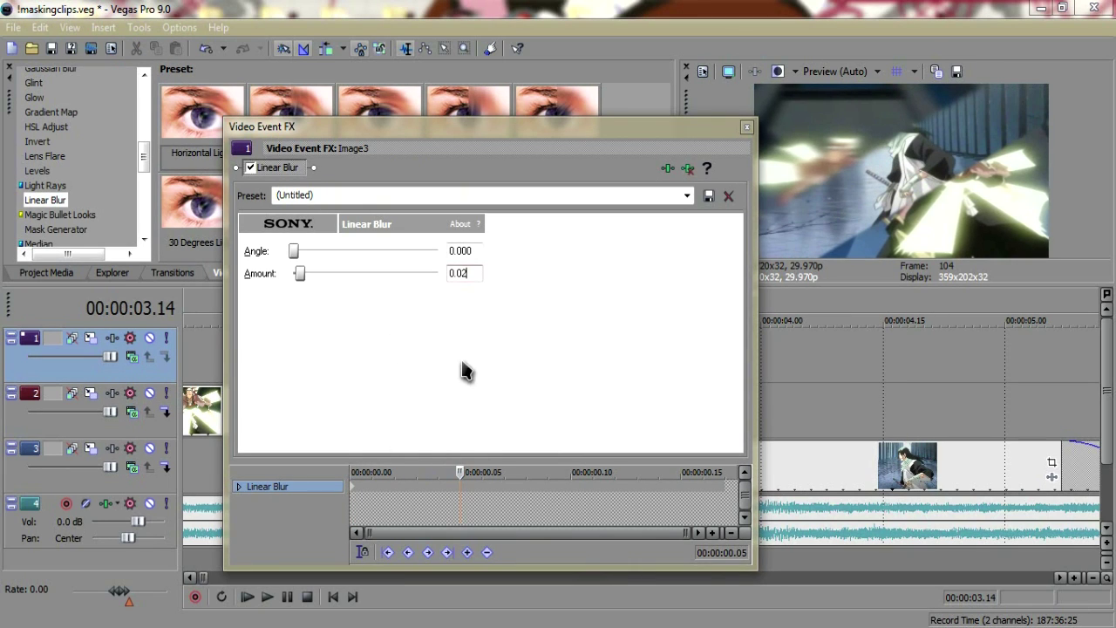
drag(461, 472, 804, 465)
click(461, 273)
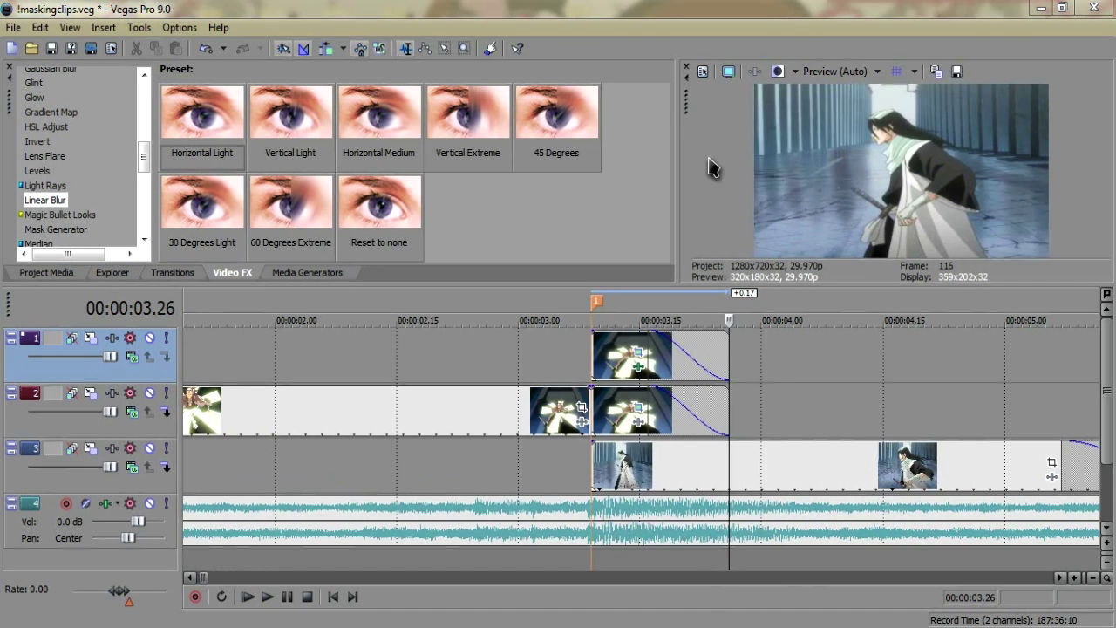
click(746, 127)
Apply the Horizontal Light preset of the Linear Blur effect to the still on track 2
click(615, 426)
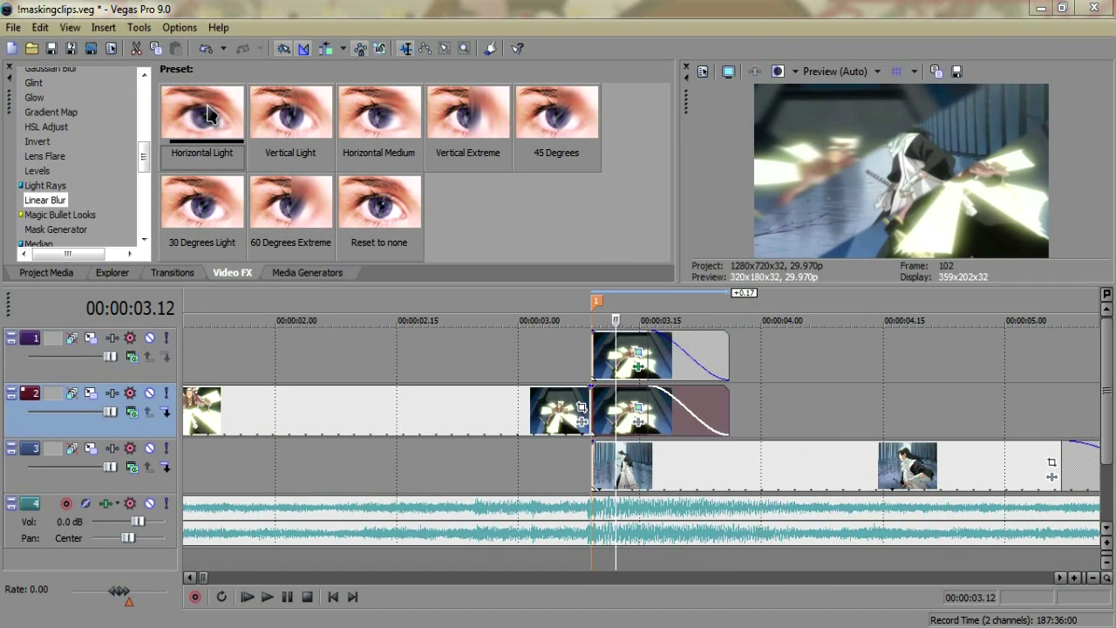
drag(201, 111, 200, 107)
drag(593, 421, 604, 419)
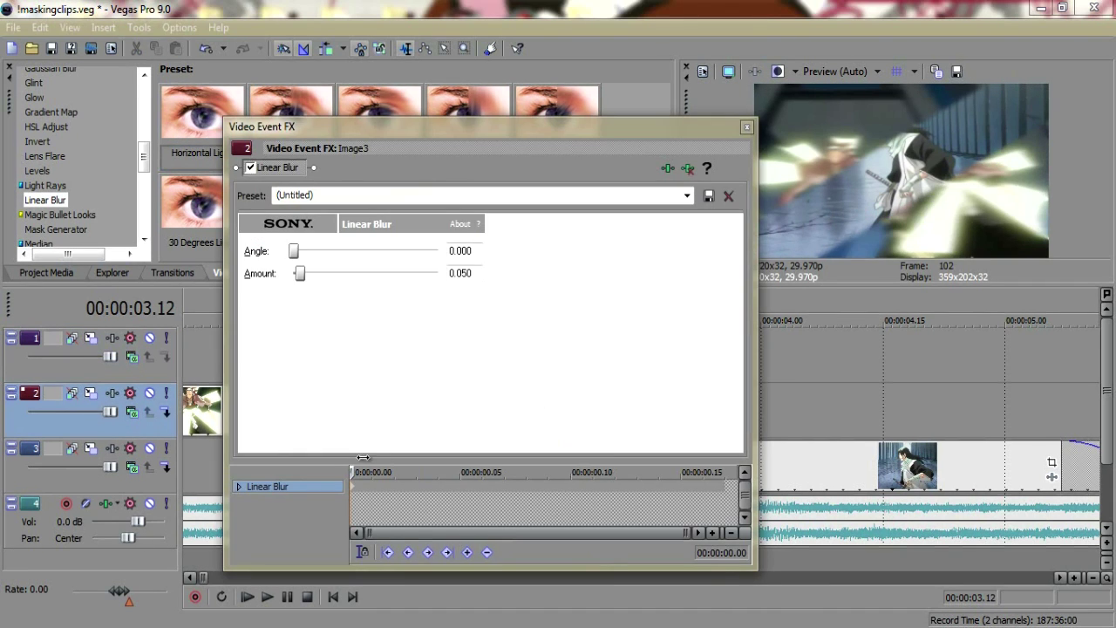
Keyframe the track 2 blur with an amount of 0.020 at 00:00:00.05, adjust the amount at 00:00:00.17, and close Video Event FX
drag(430, 472, 460, 472)
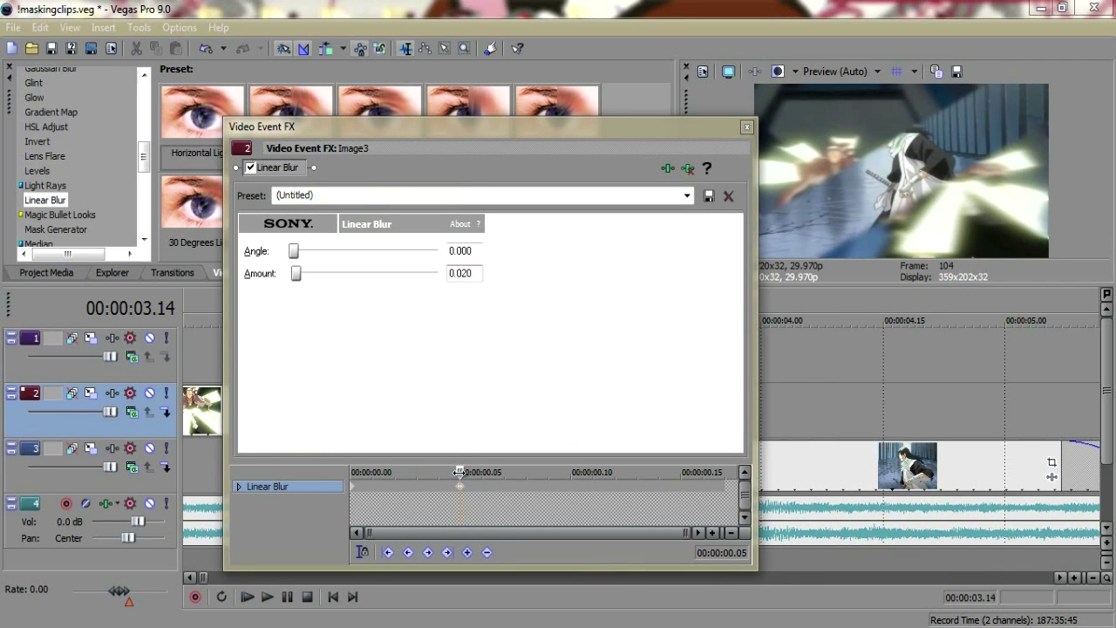
drag(459, 472, 809, 474)
drag(468, 274, 427, 270)
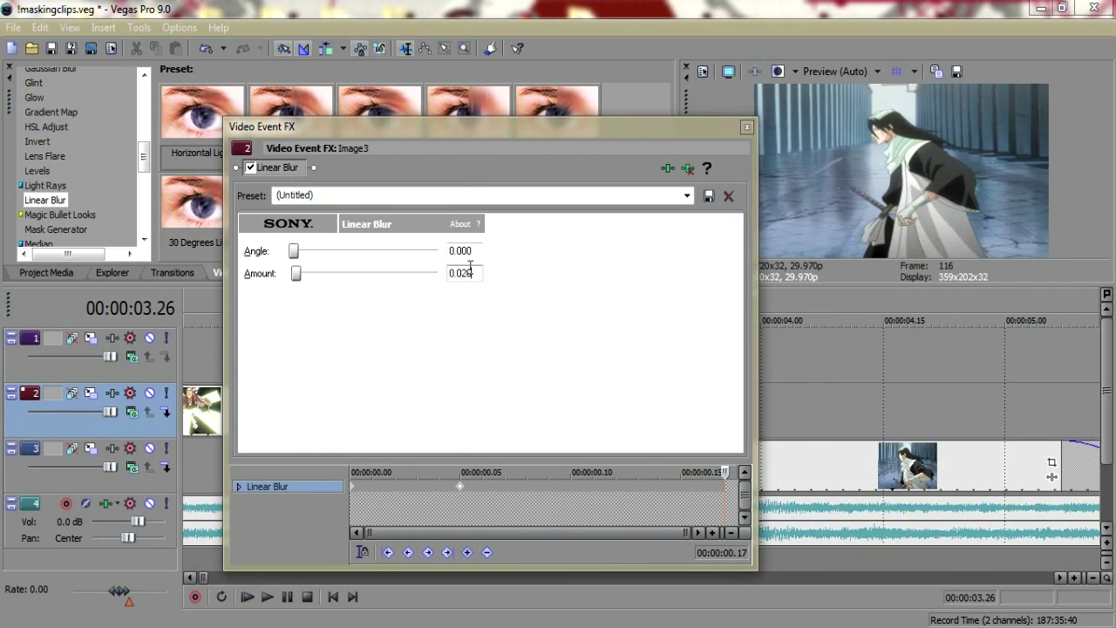
click(744, 128)
Review the whole timeline and scrub around the transition to examine the layout of clips, stills and audio
drag(730, 472, 721, 428)
click(900, 454)
scroll(694, 449, down, 1)
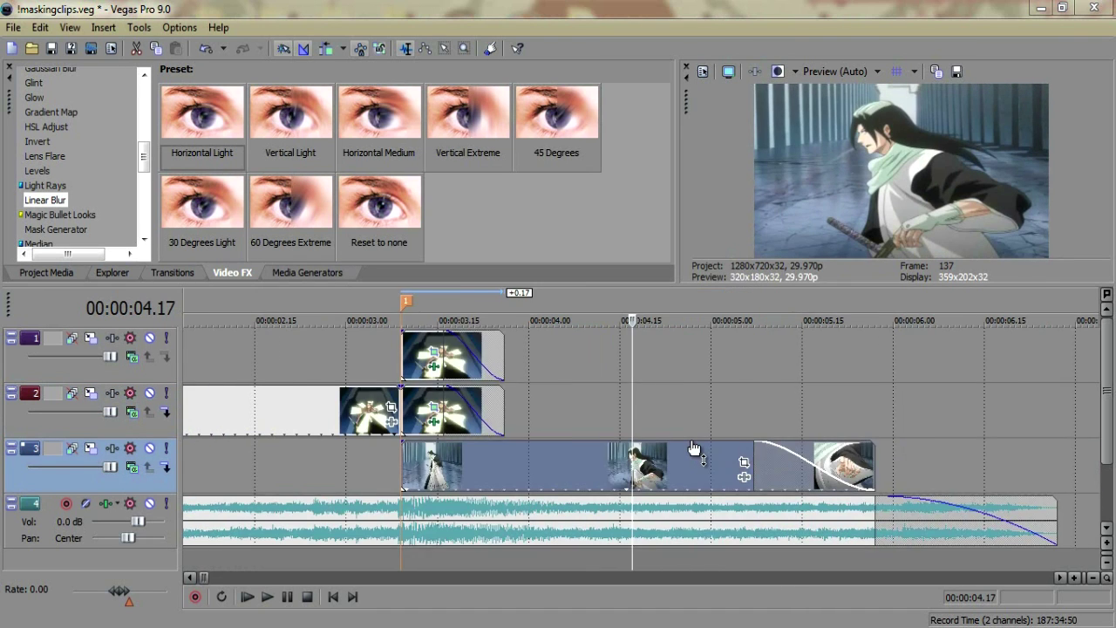
scroll(694, 448, down, 2)
scroll(663, 444, up, 1)
click(220, 416)
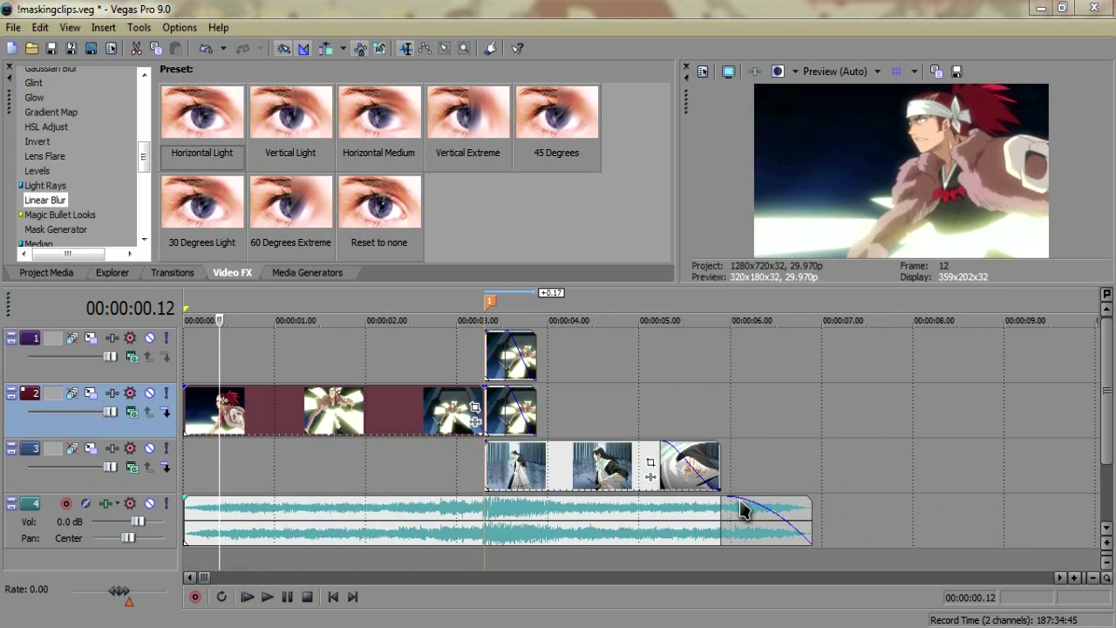
click(388, 466)
click(511, 464)
scroll(650, 477, up, 4)
drag(633, 458, 511, 463)
click(441, 468)
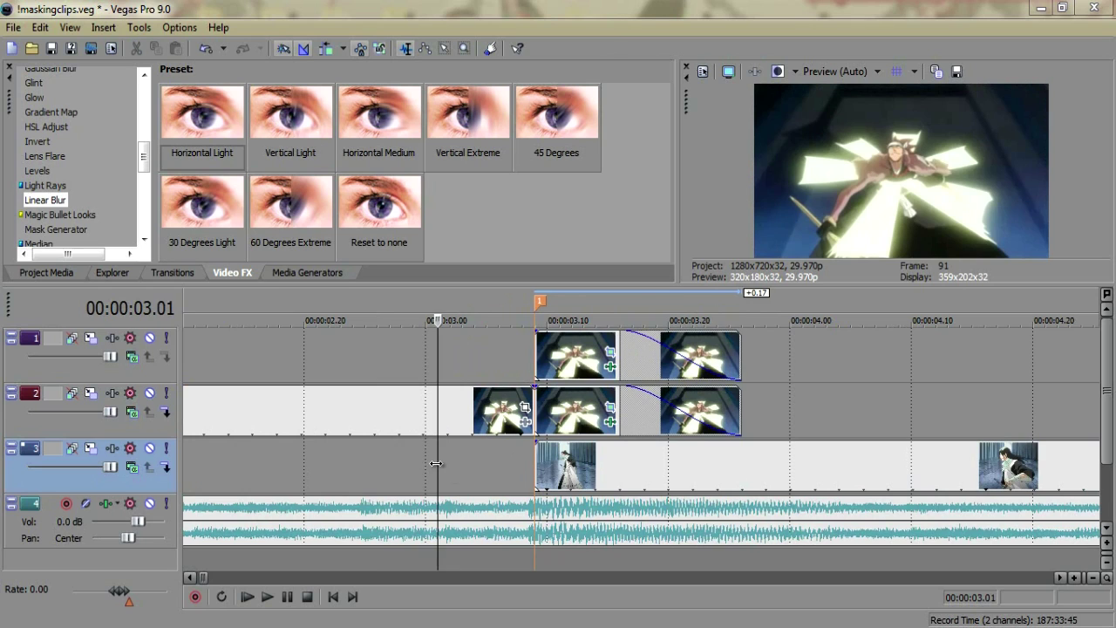
Try starting the second clip on track 3 at 00:00:03.17, partway through the stills, and return it to the marker
drag(436, 463, 631, 463)
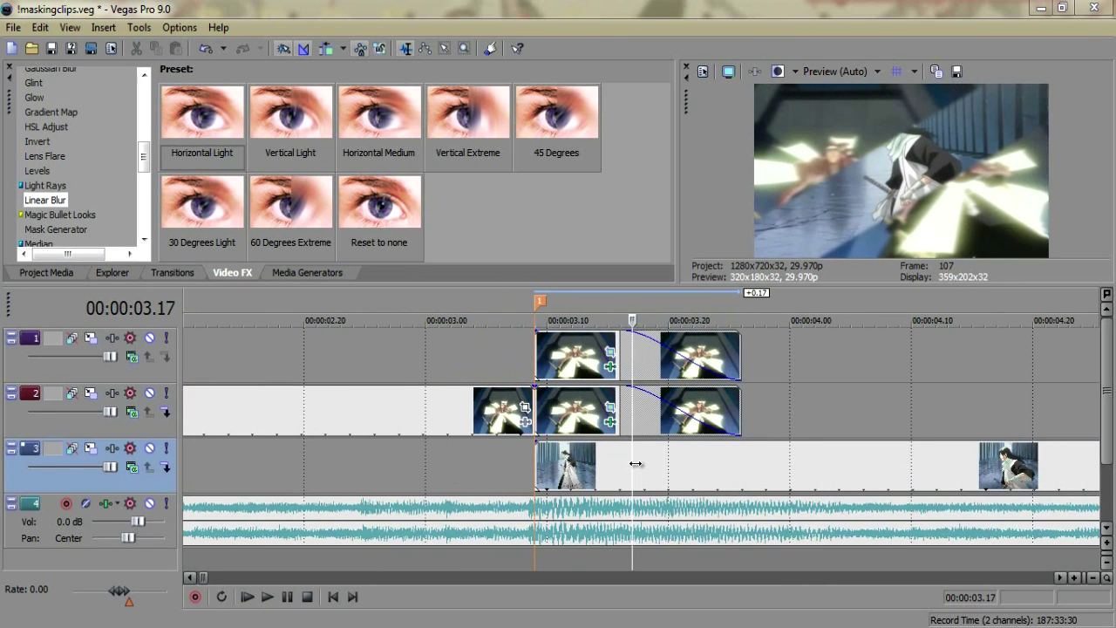
click(634, 467)
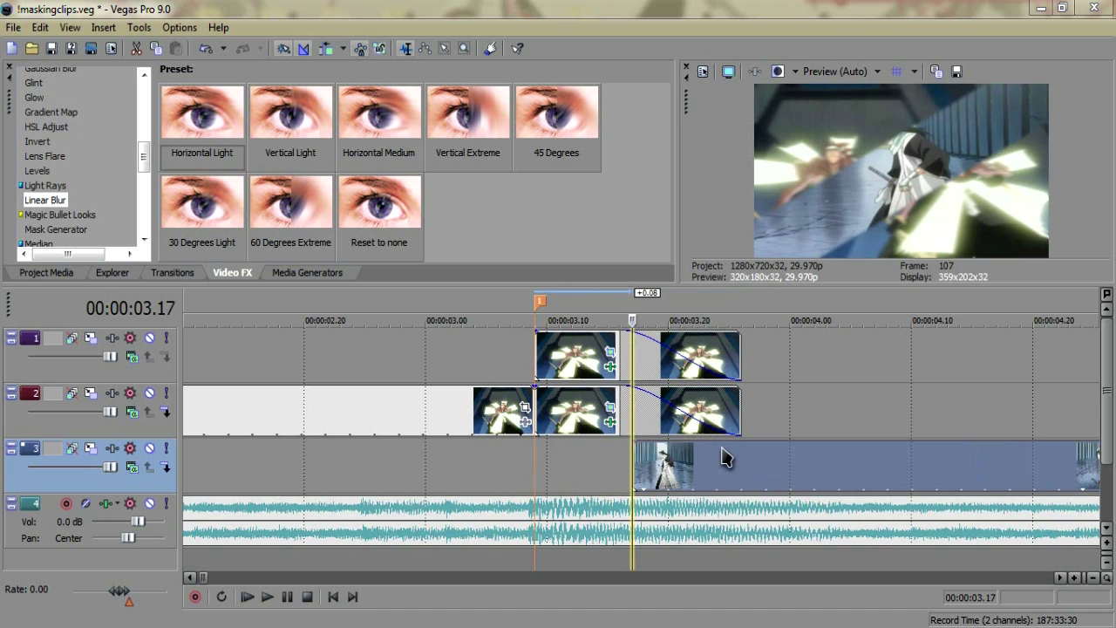
drag(630, 452, 687, 464)
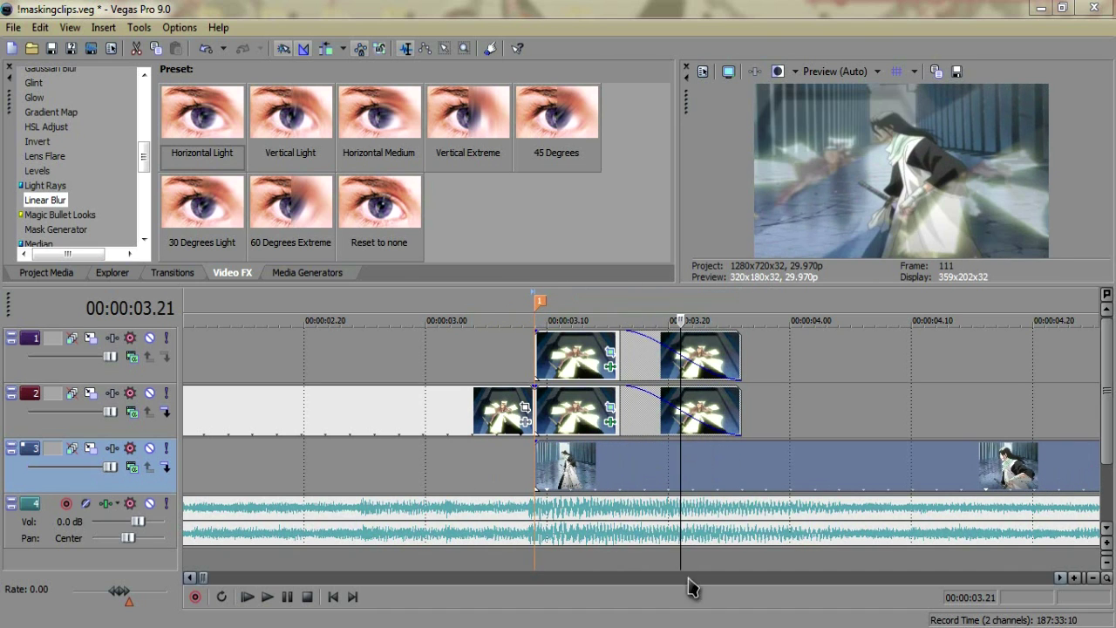